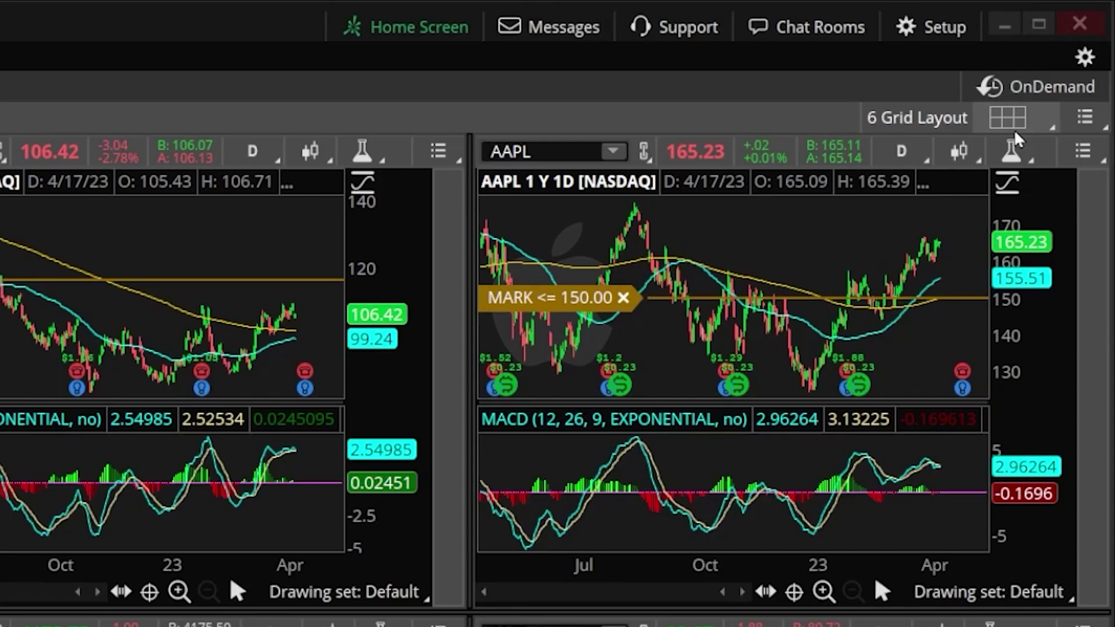
- Open the grid layouts menu beside '6 Grid Layout'
left_click(1016, 133)
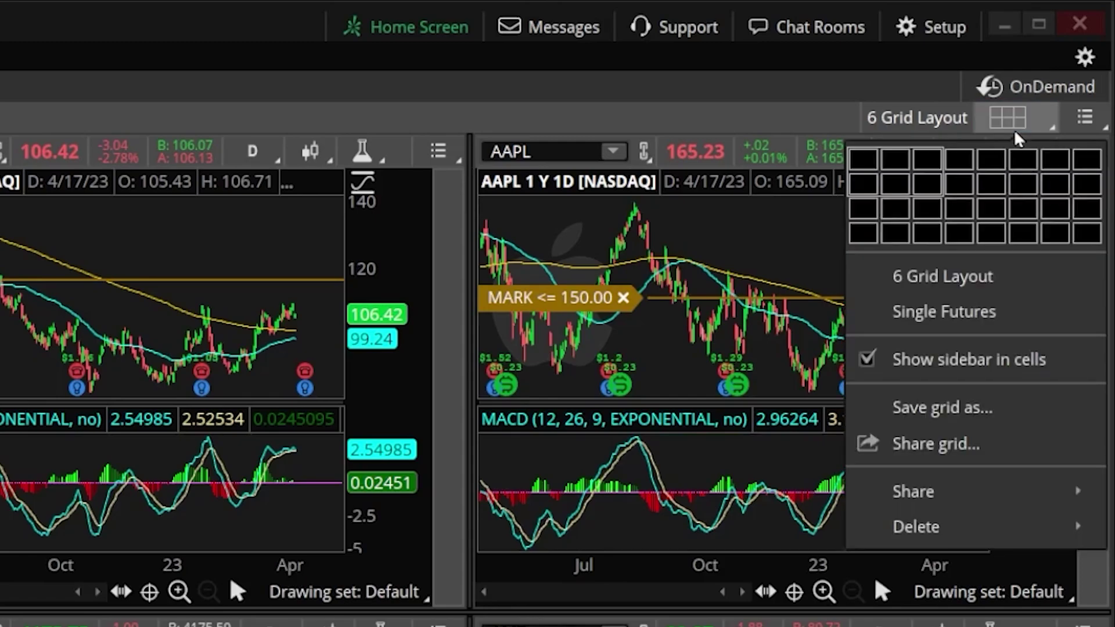
- Load the Single Futures layout with its 1-minute /ES chart and Active Trader, then switch back to 6 Grid Layout
left_click(957, 323)
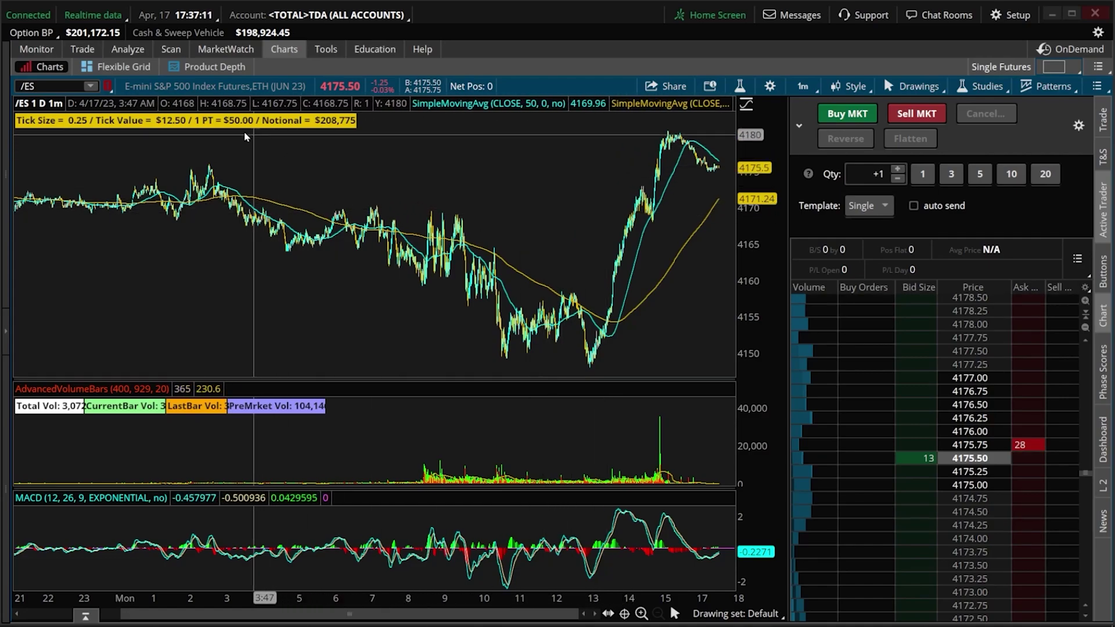
mouse_move(230, 115)
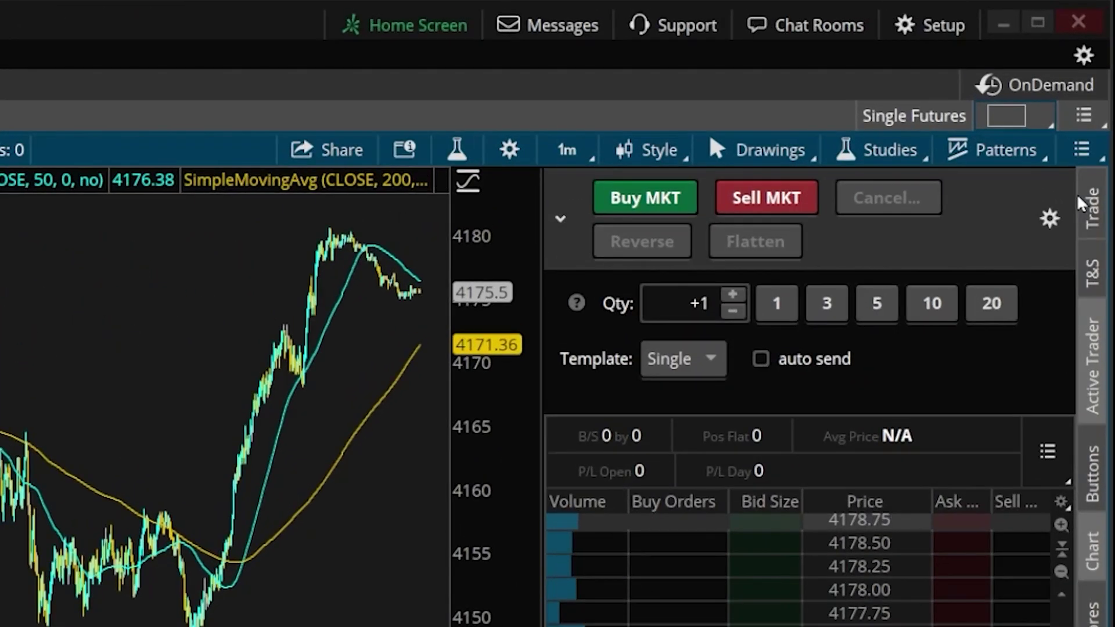
left_click(1035, 129)
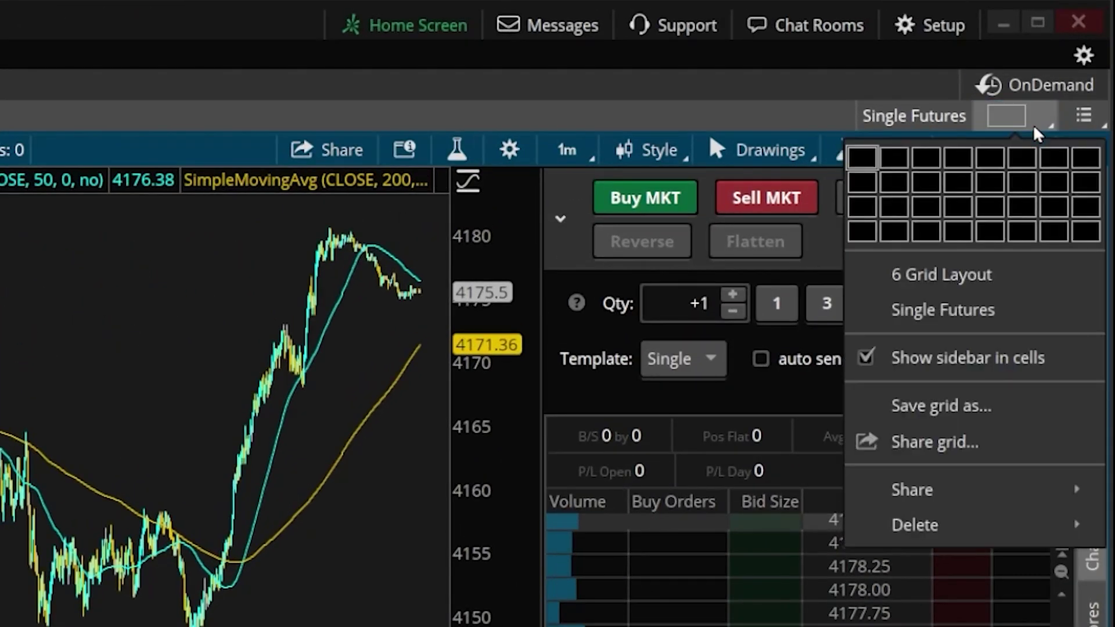
left_click(976, 288)
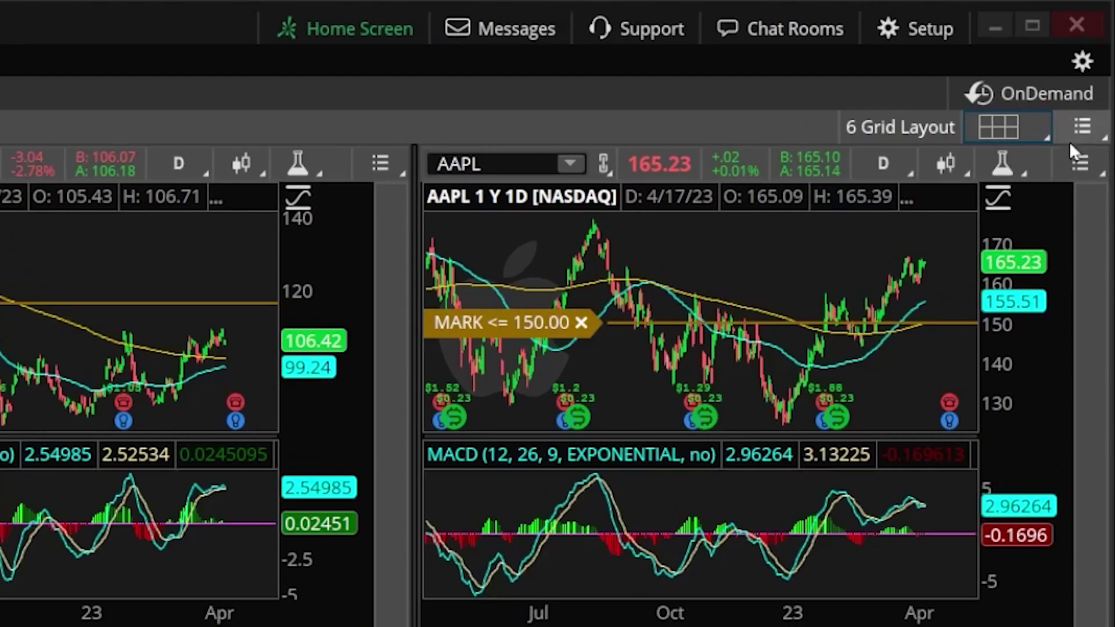
- Reset the charts page to the system default, confirming with Yes
left_click(1084, 127)
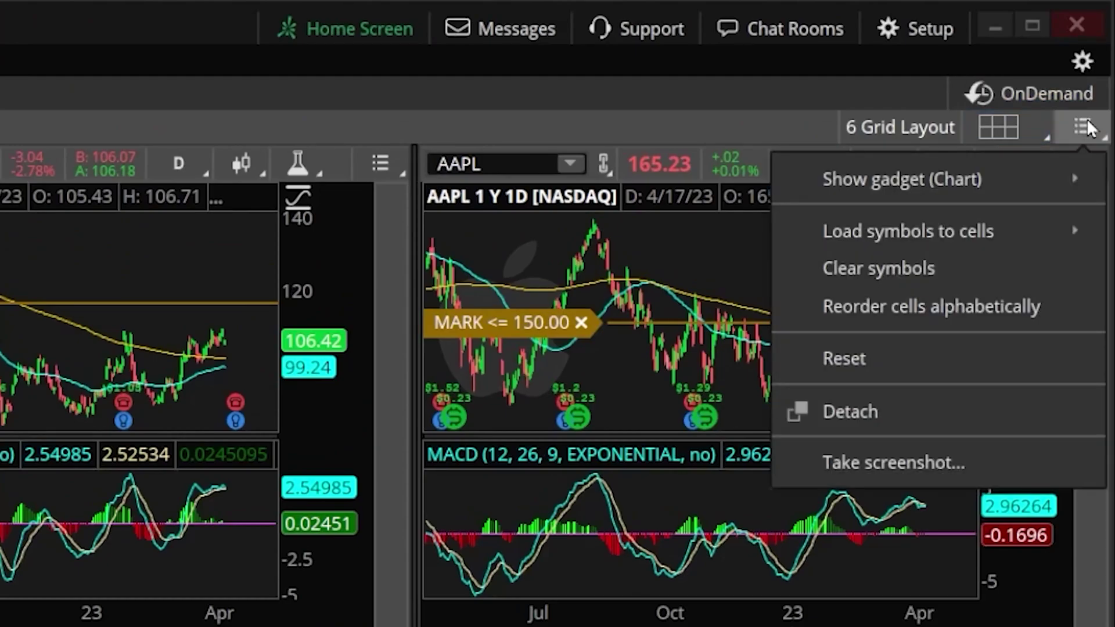
left_click(943, 361)
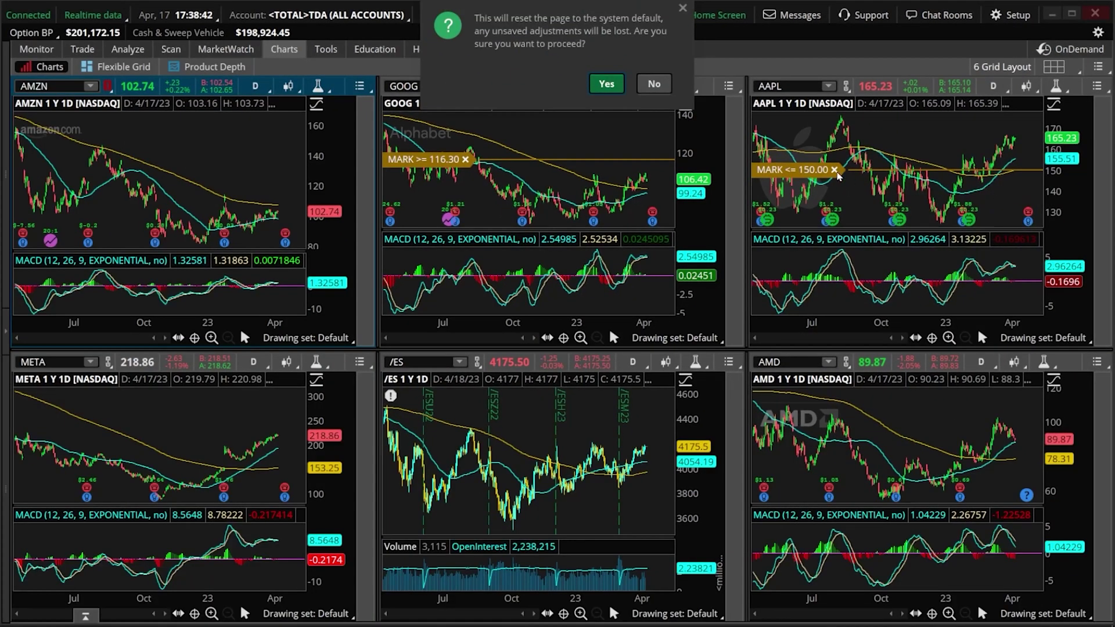
left_click(607, 85)
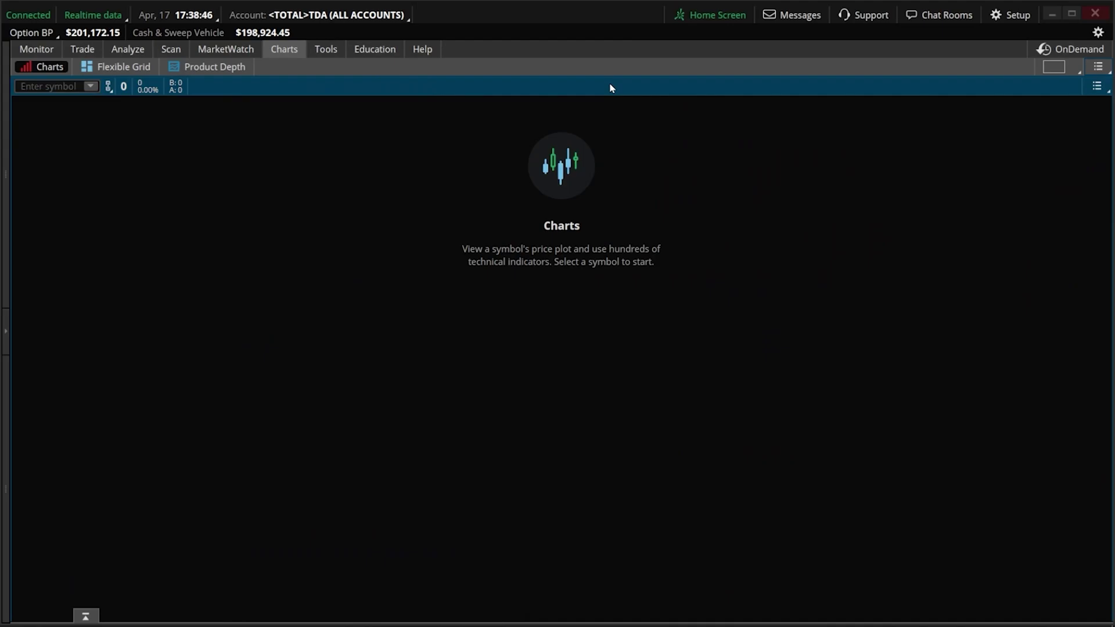
- Load AAPL into the empty chart
left_click(59, 86)
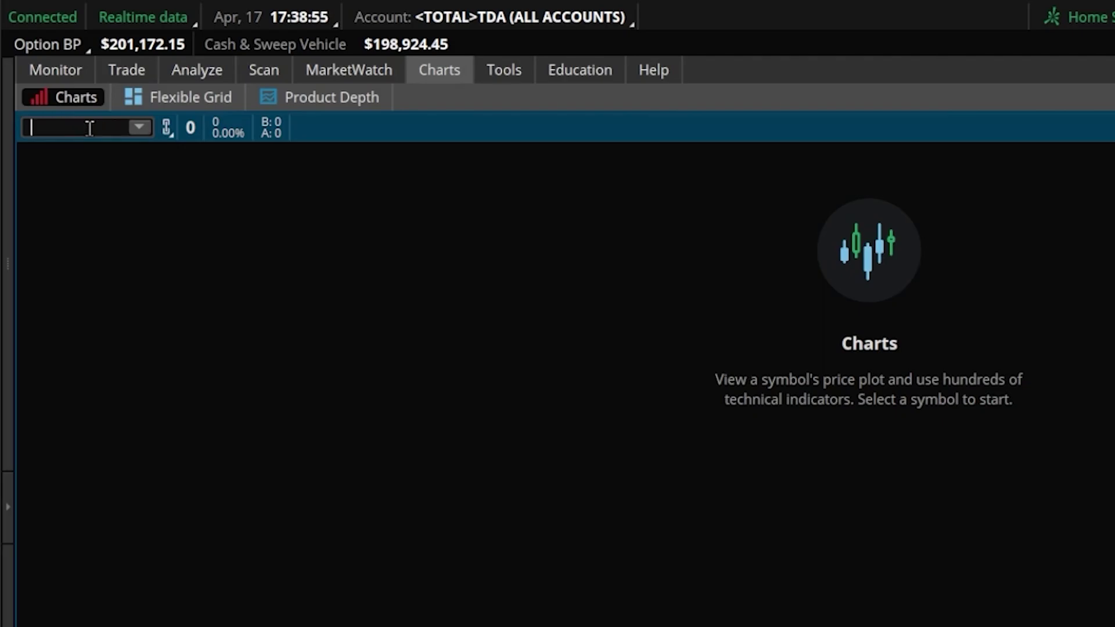
type("AAPL")
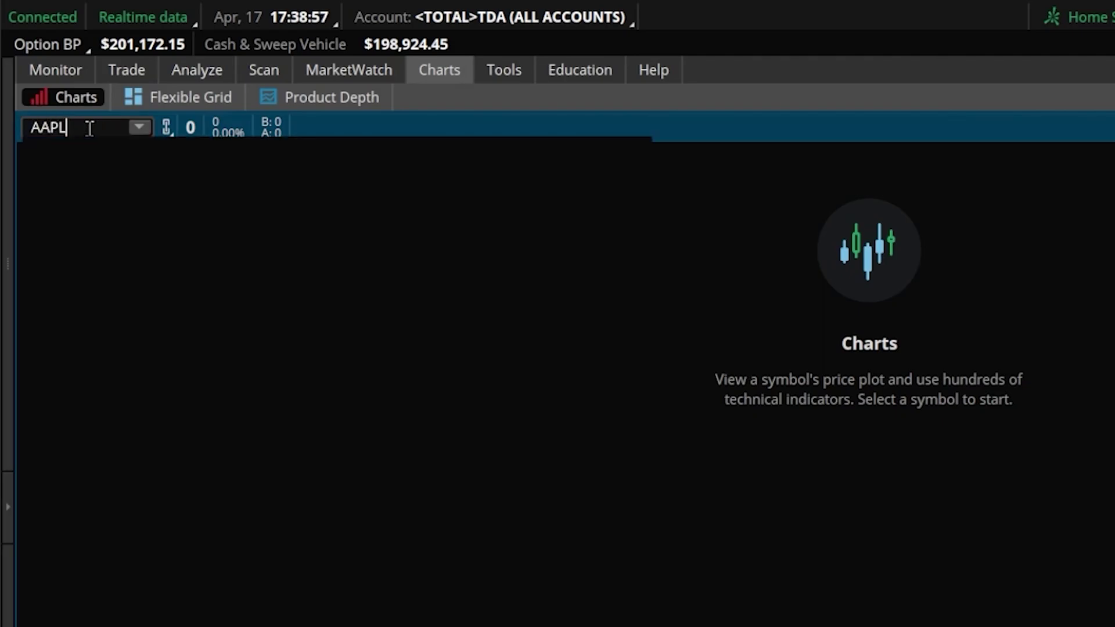
key("Return")
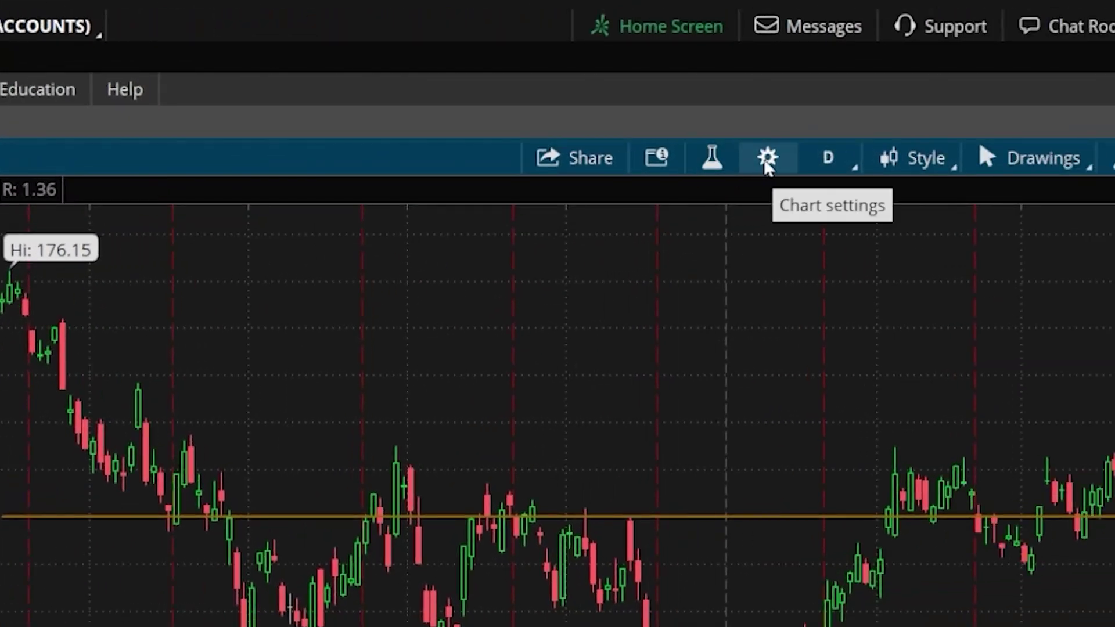
- In Chart settings, hide rollover and expiration-Friday lines, turn off the grid, and enable Fill up candles
left_click(767, 158)
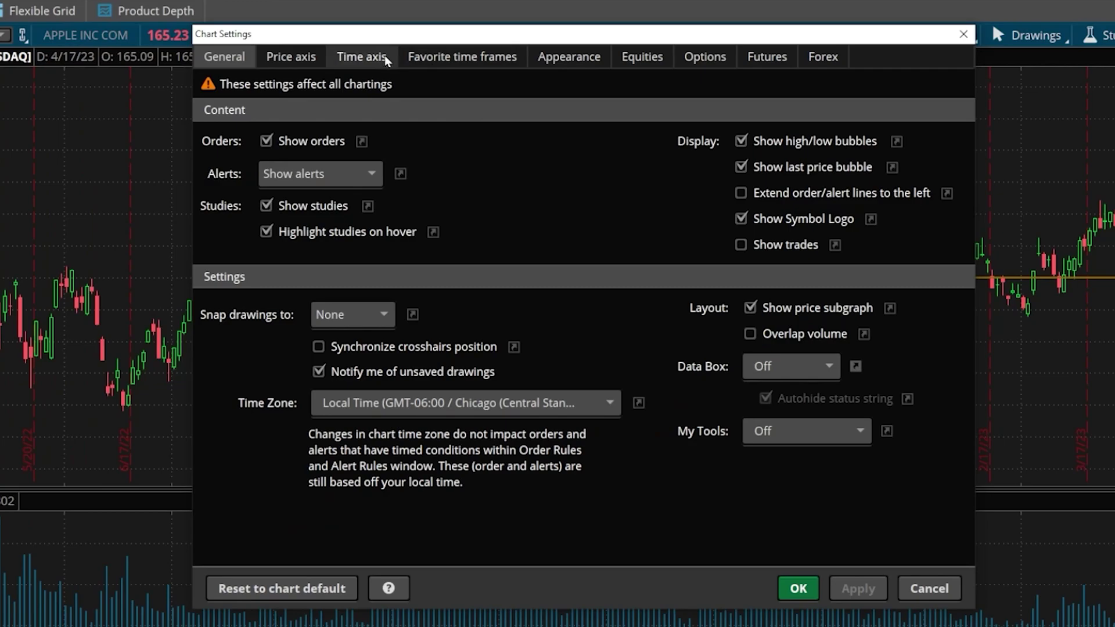
left_click(76, 191)
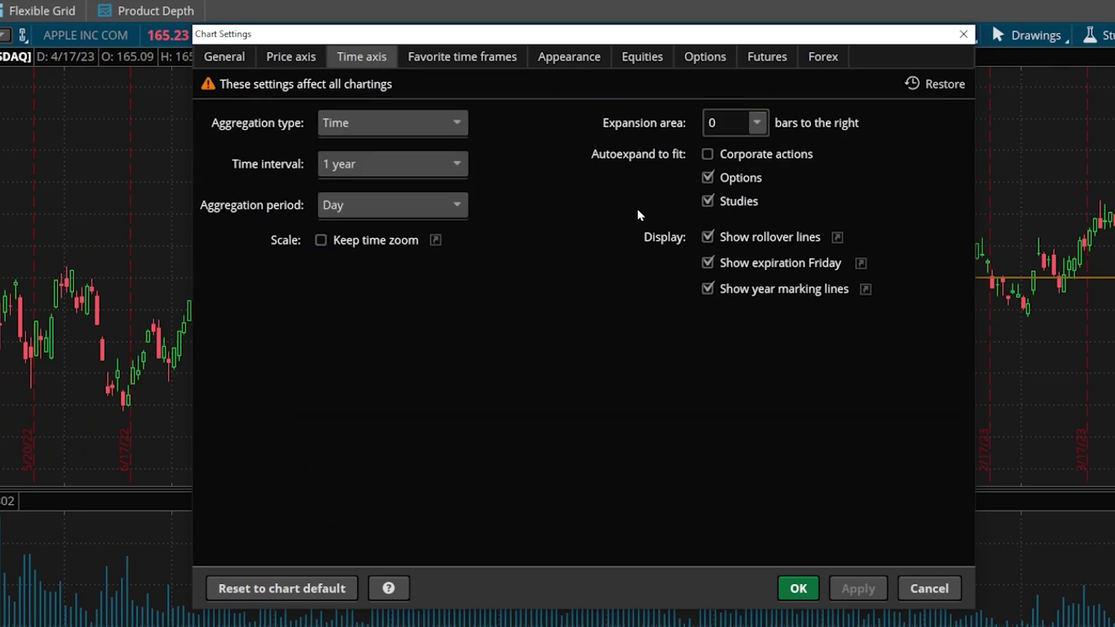
left_click(707, 237)
left_click(708, 263)
left_click(582, 60)
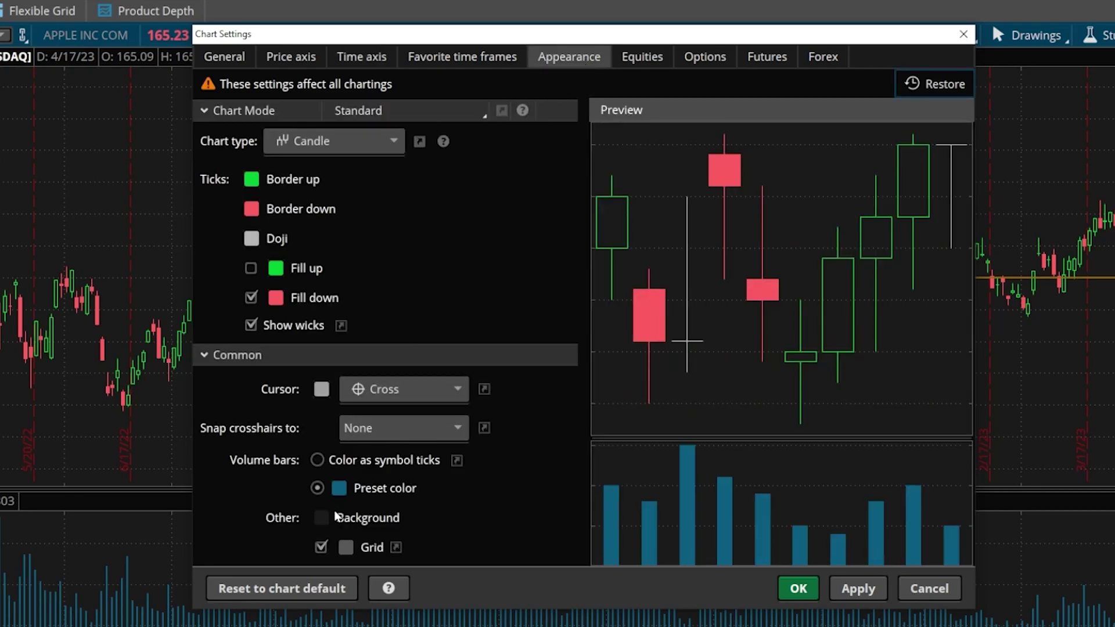
left_click(321, 547)
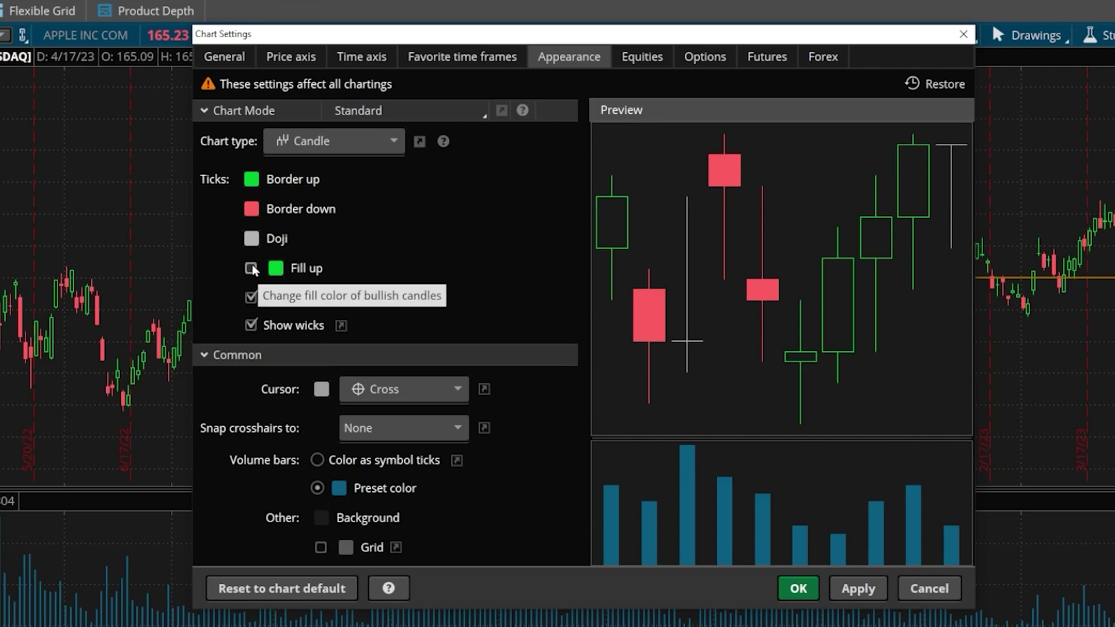
left_click(251, 268)
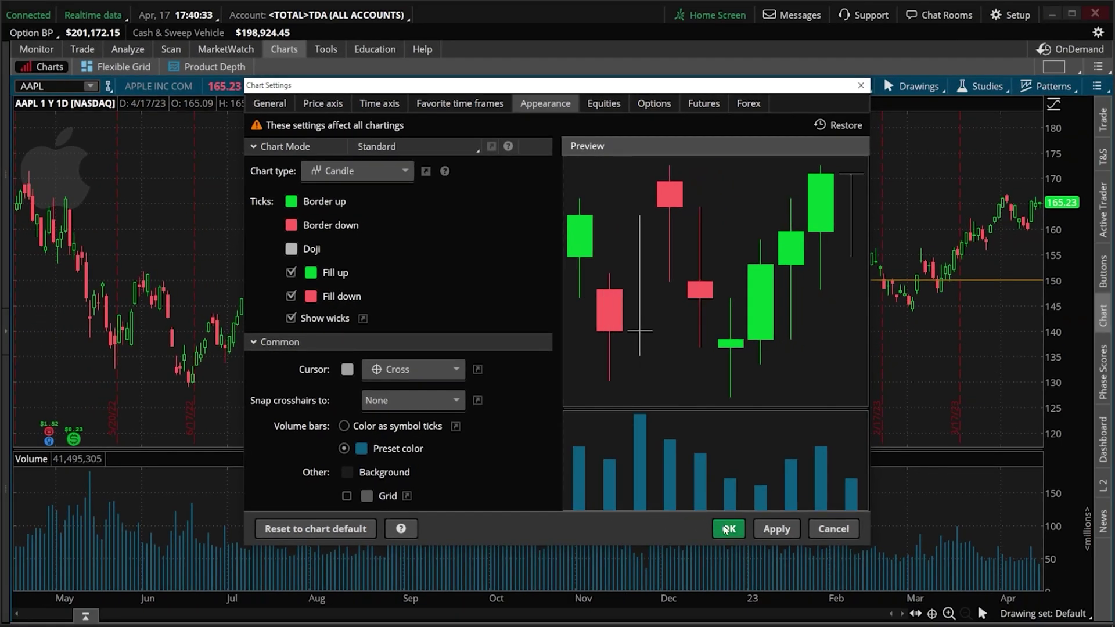
left_click(728, 528)
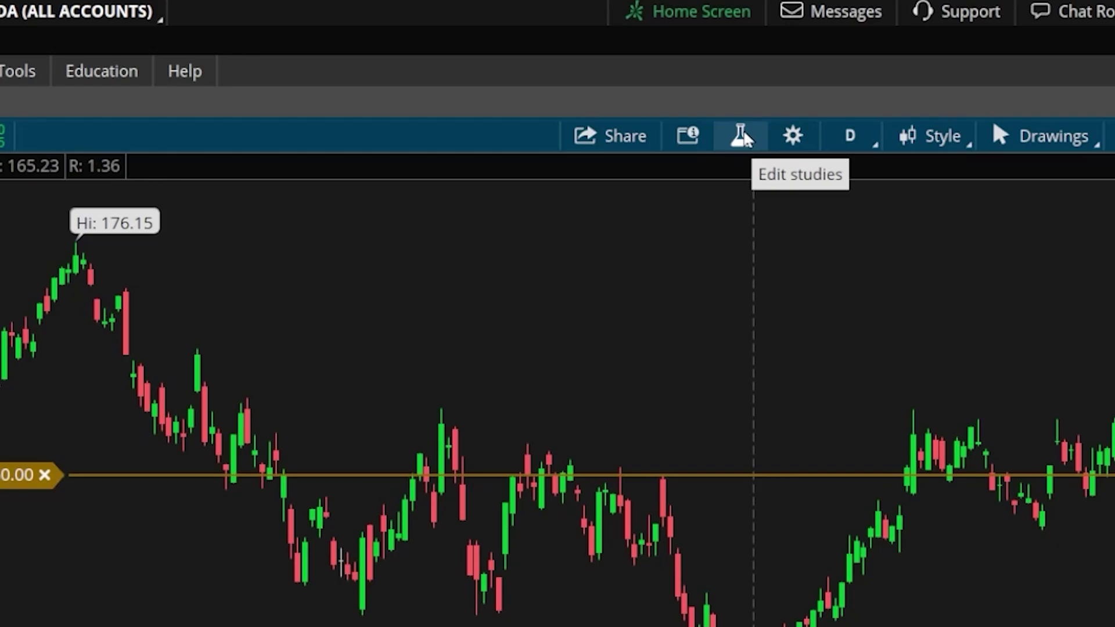
- Add two SimpleMovingAvg studies to the AAPL chart's price pane
left_click(742, 137)
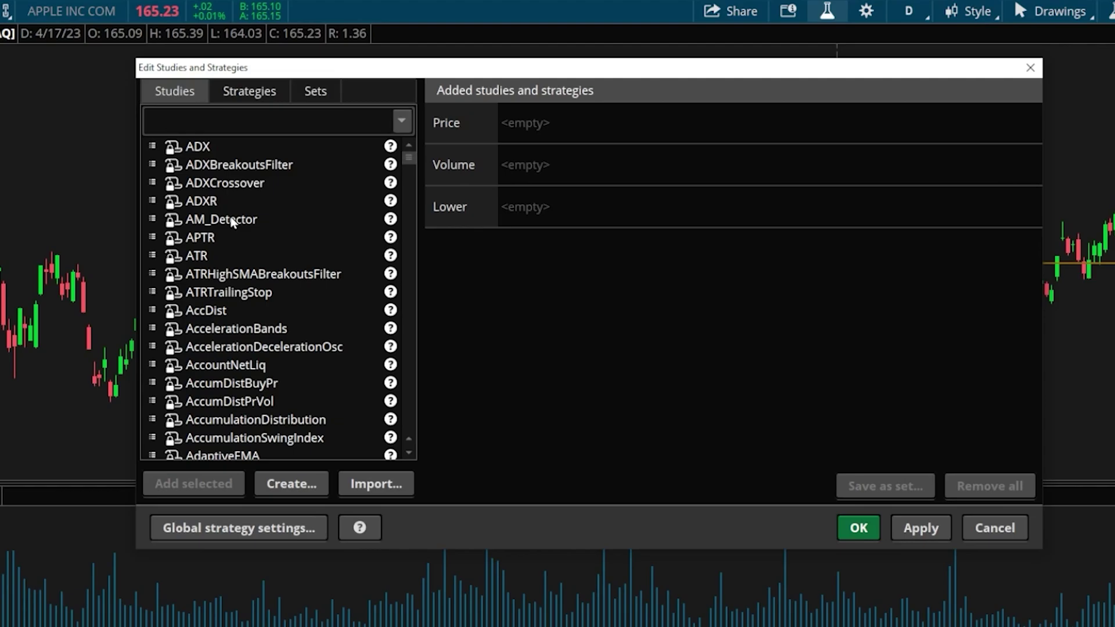
left_click(233, 117)
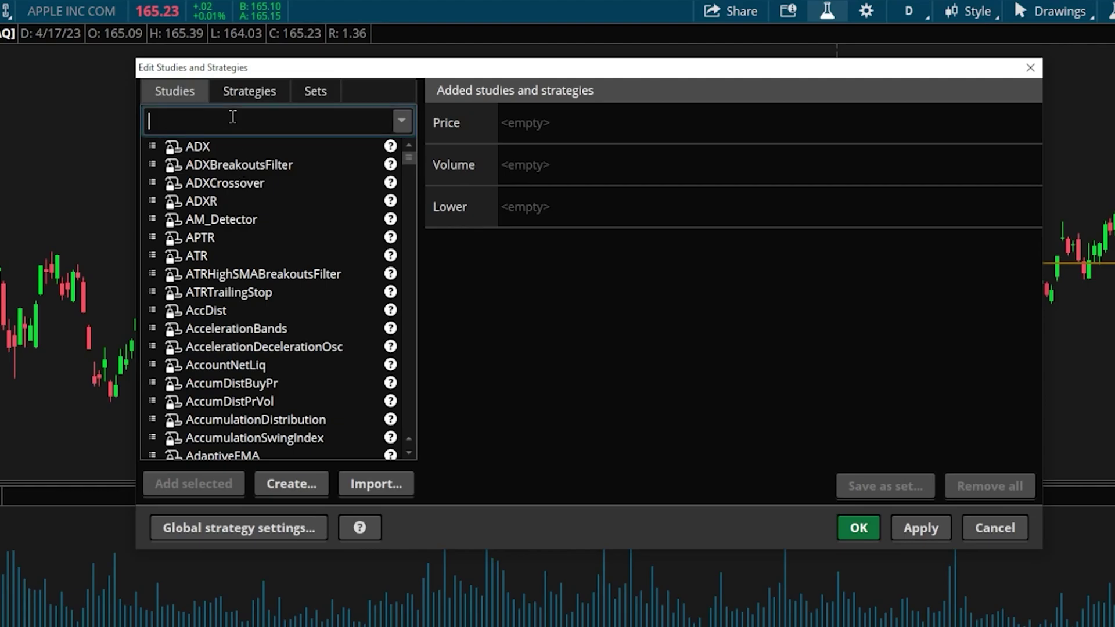
type("simple")
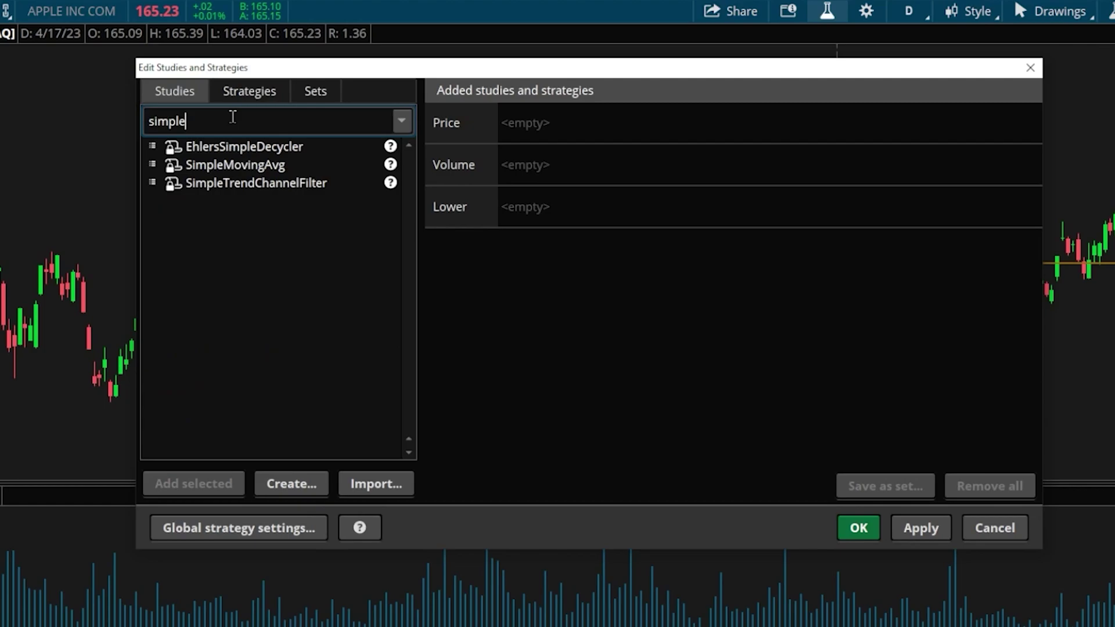
left_click(235, 167)
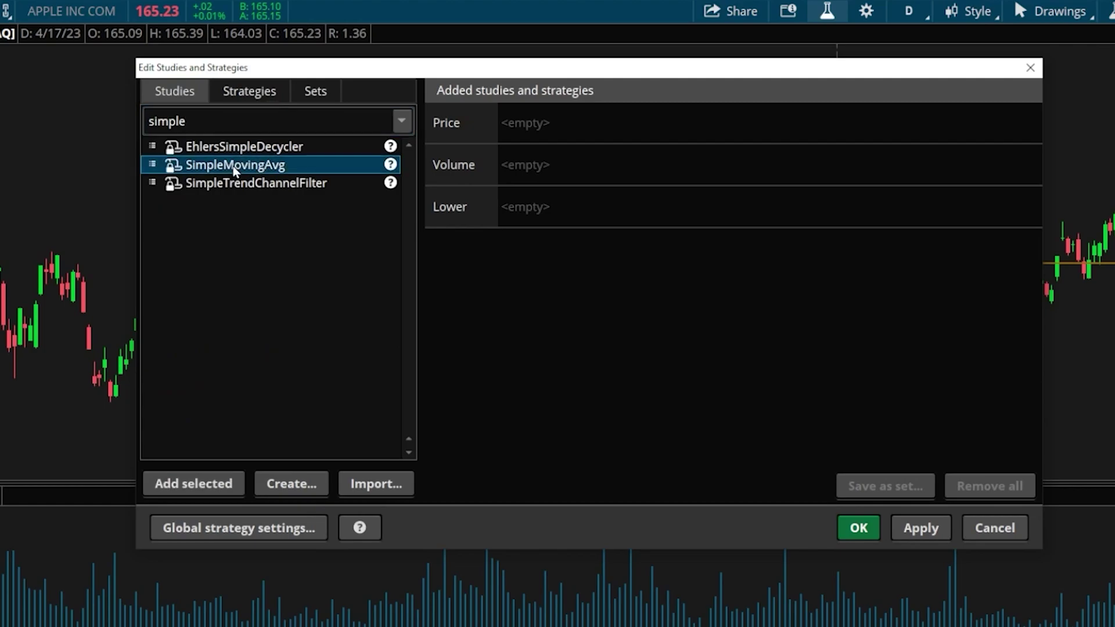
left_click(194, 483)
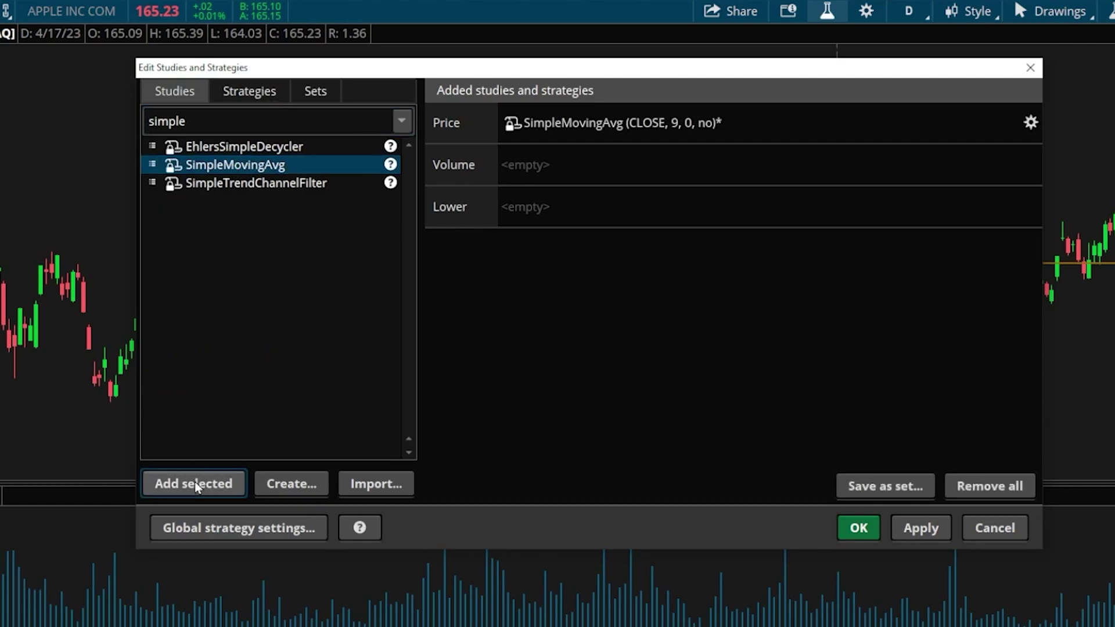
left_click(194, 483)
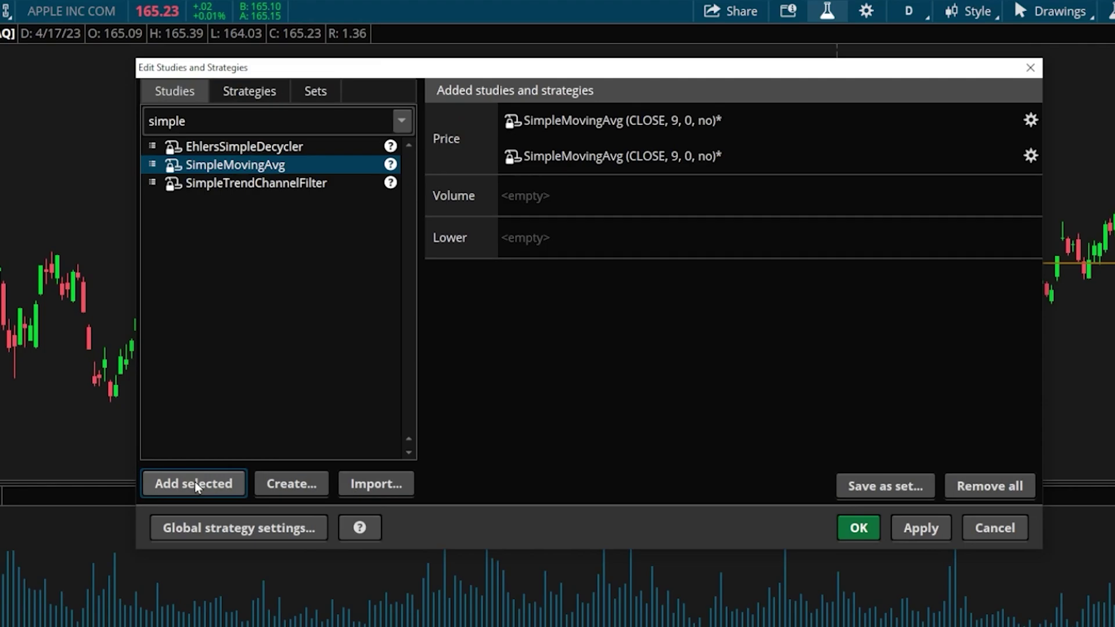
- Add the MACD study to the lower pane
double_click(210, 125)
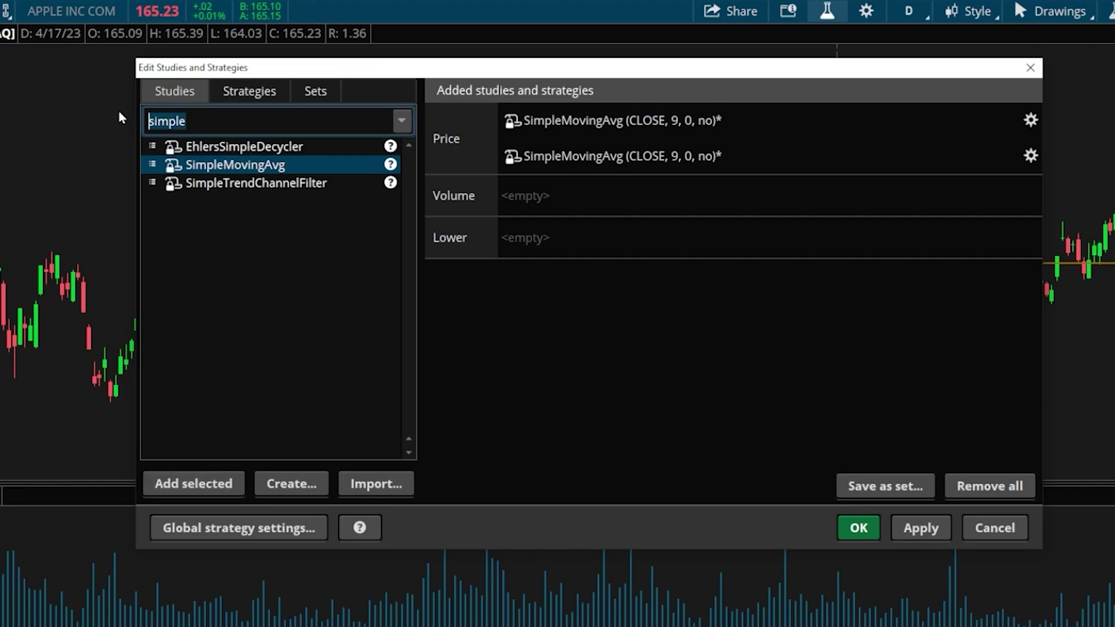
type("macd")
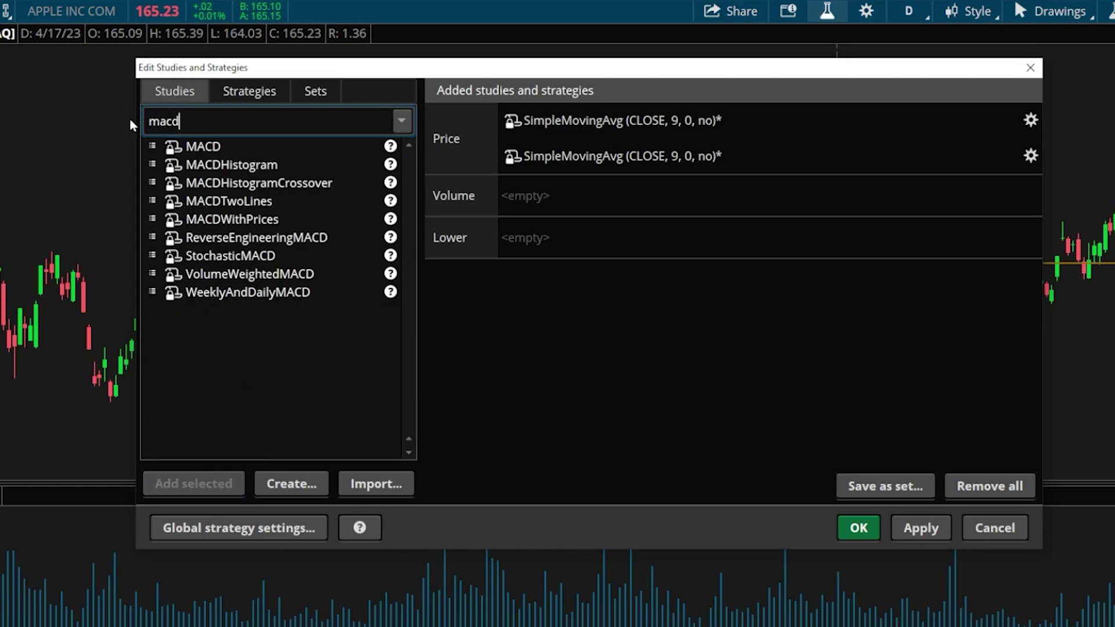
left_click(230, 145)
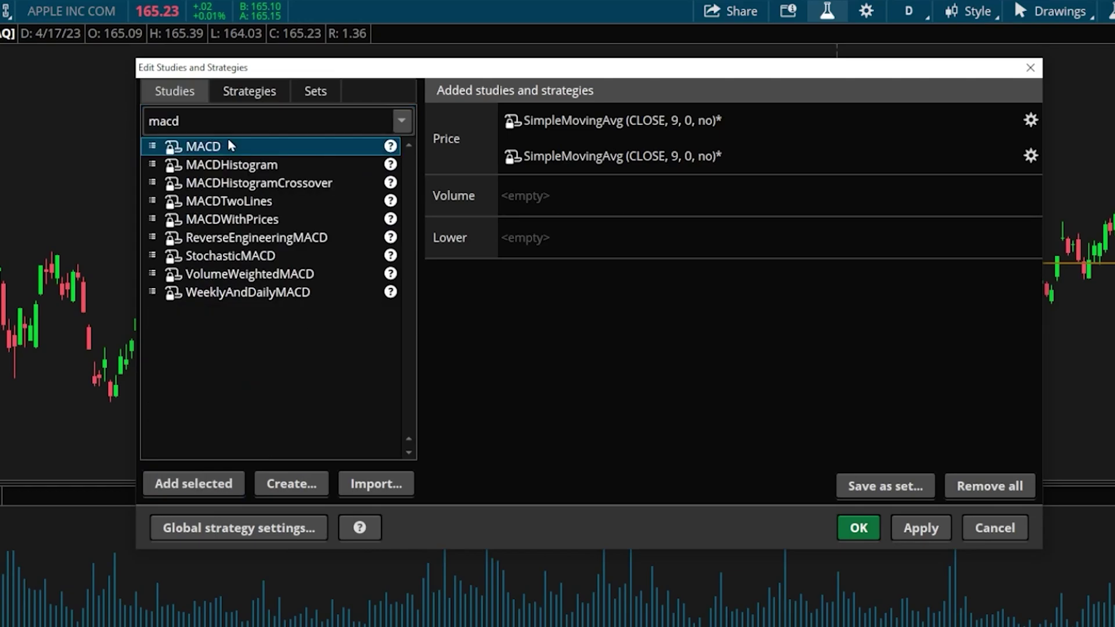
left_click(205, 483)
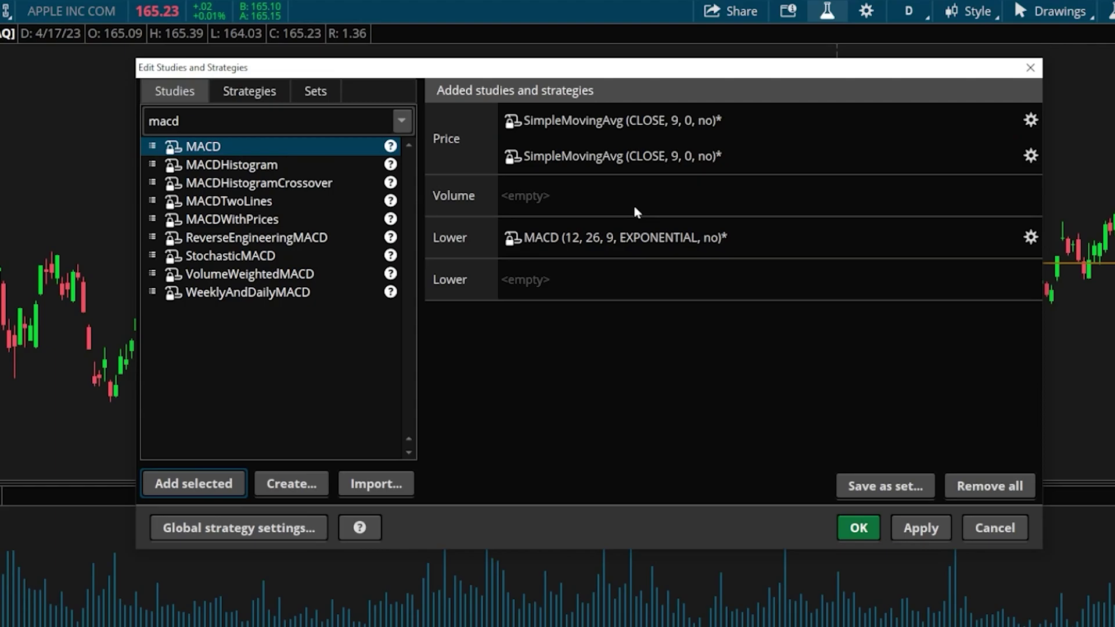
mouse_move(744, 127)
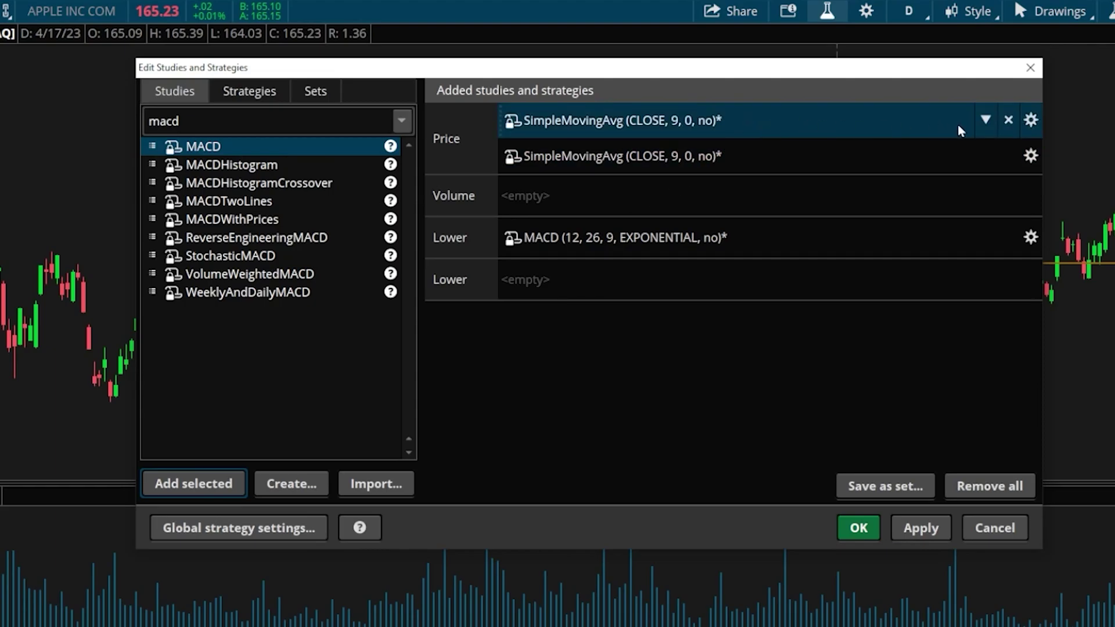
- Set the first simple moving average's length to 50
left_click(1031, 120)
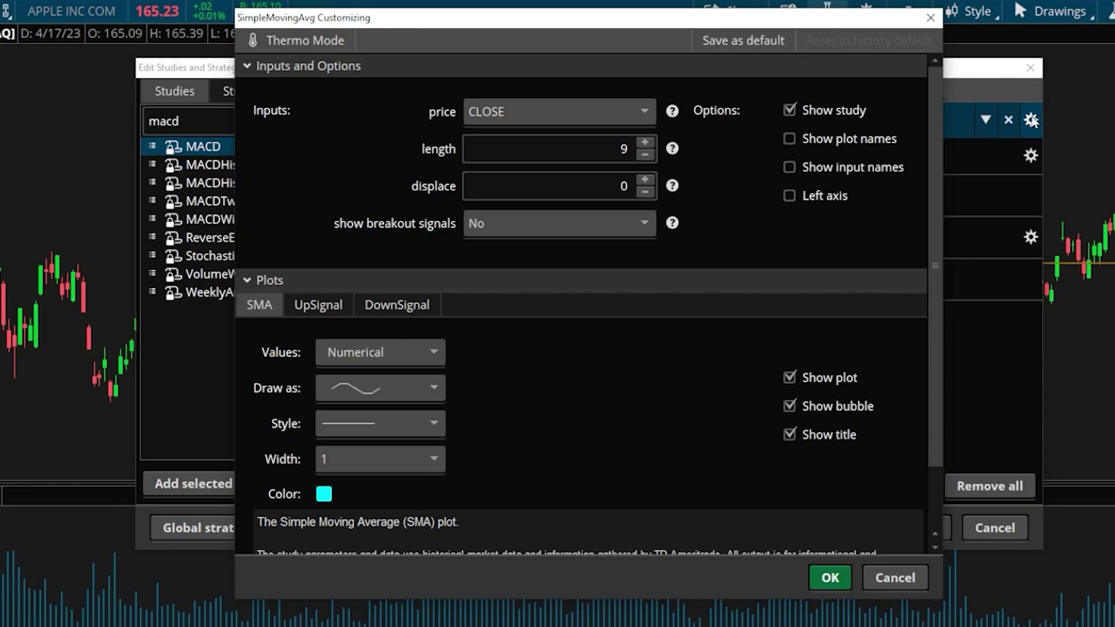
double_click(638, 146)
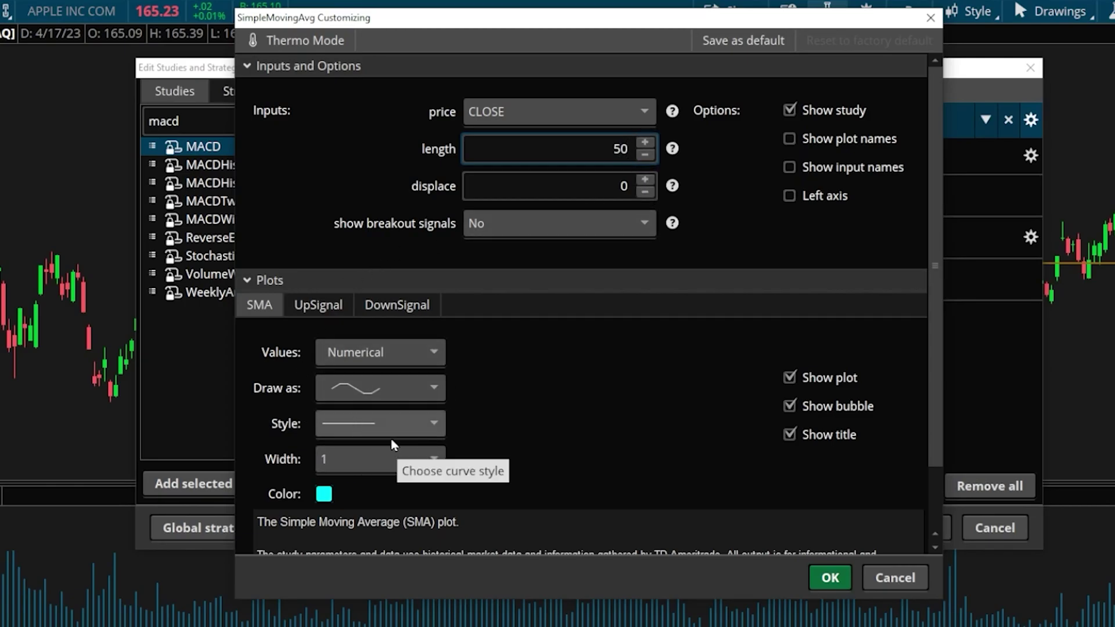
left_click(837, 577)
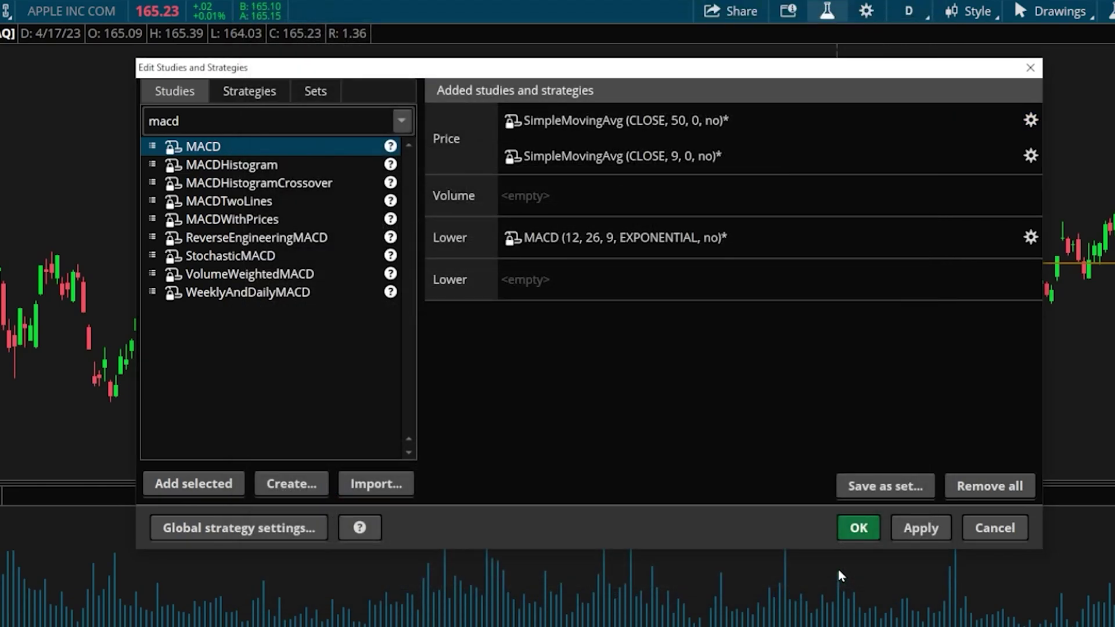
- Set the second moving average to 200 periods with a yellow line
mouse_move(905, 161)
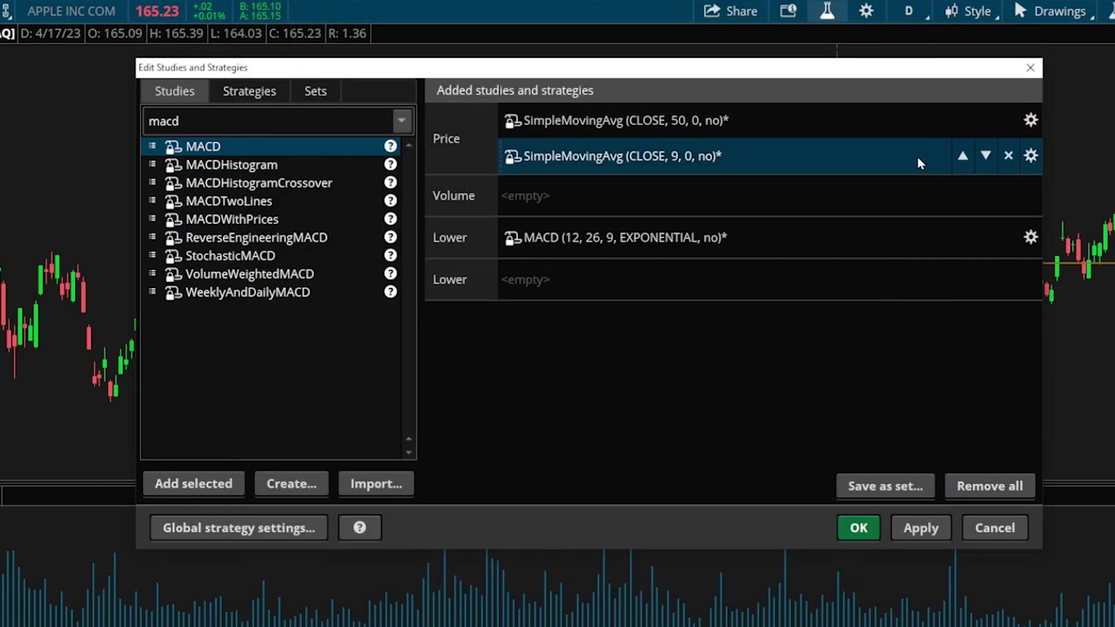
left_click(1030, 155)
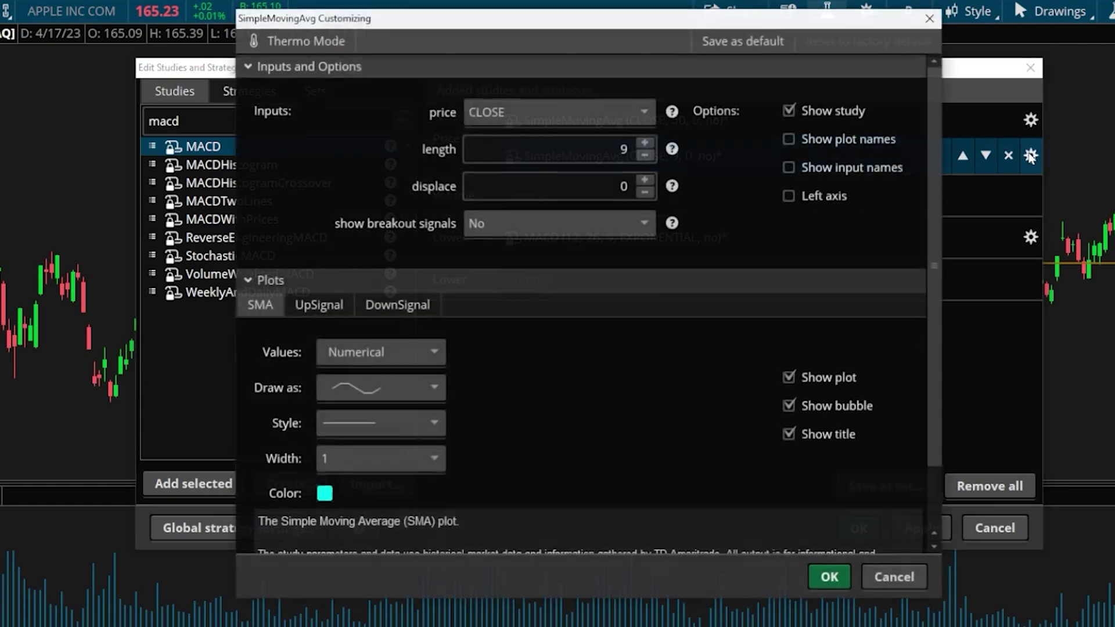
double_click(620, 148)
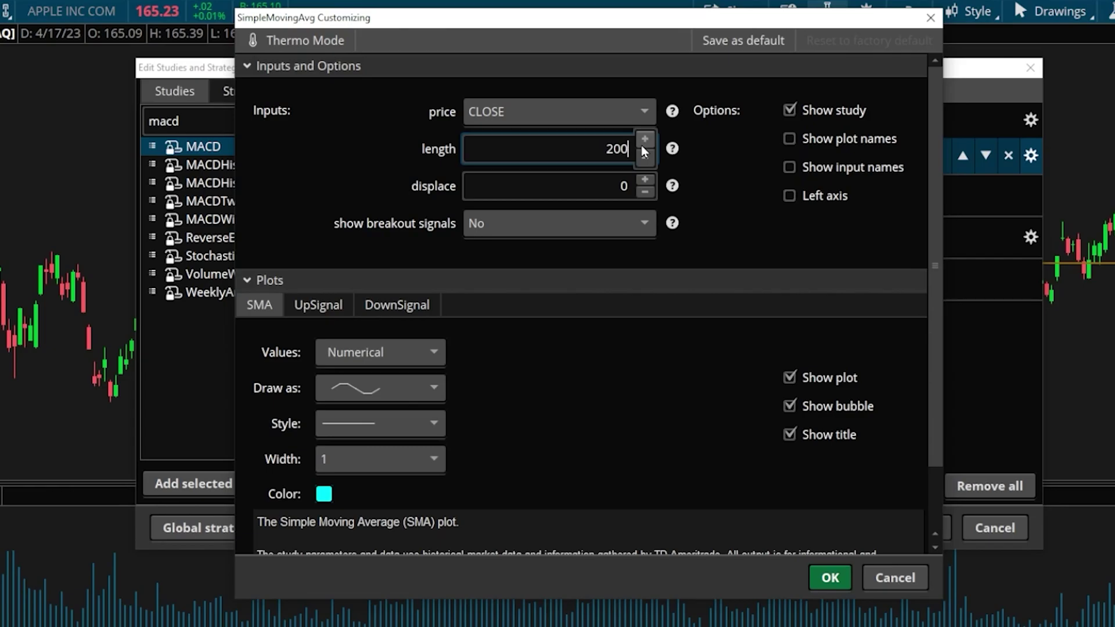
left_click(330, 498)
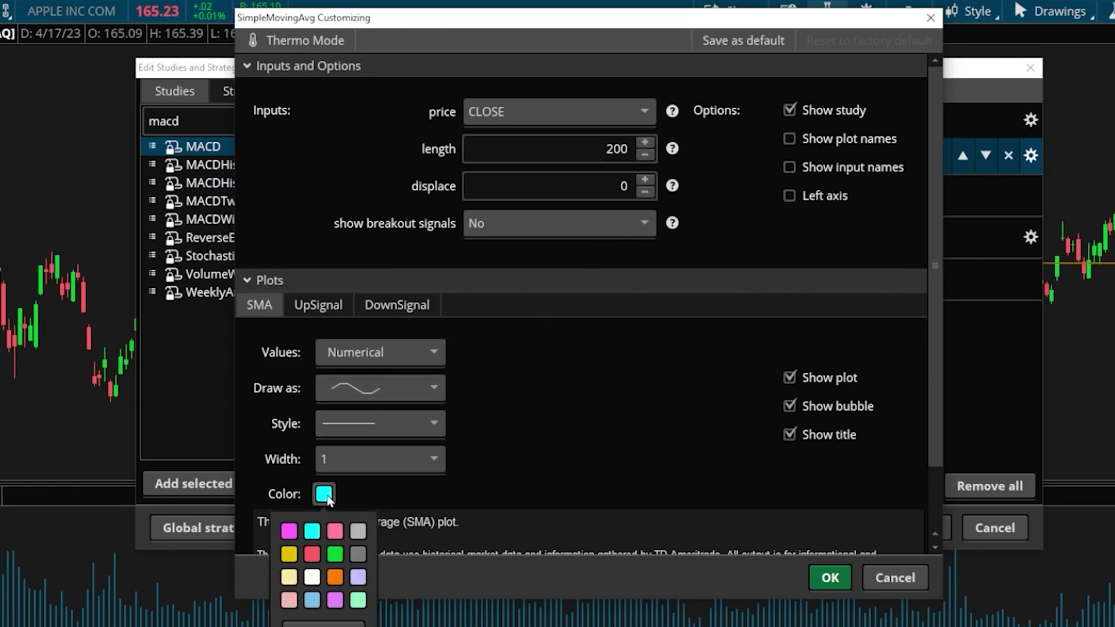
left_click(289, 555)
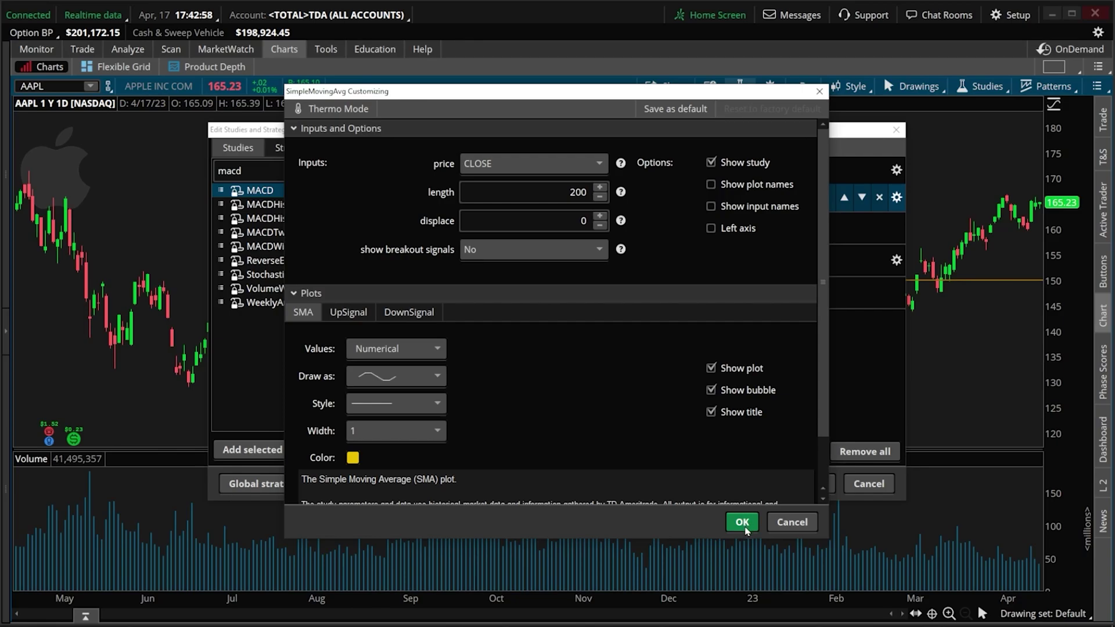
left_click(746, 530)
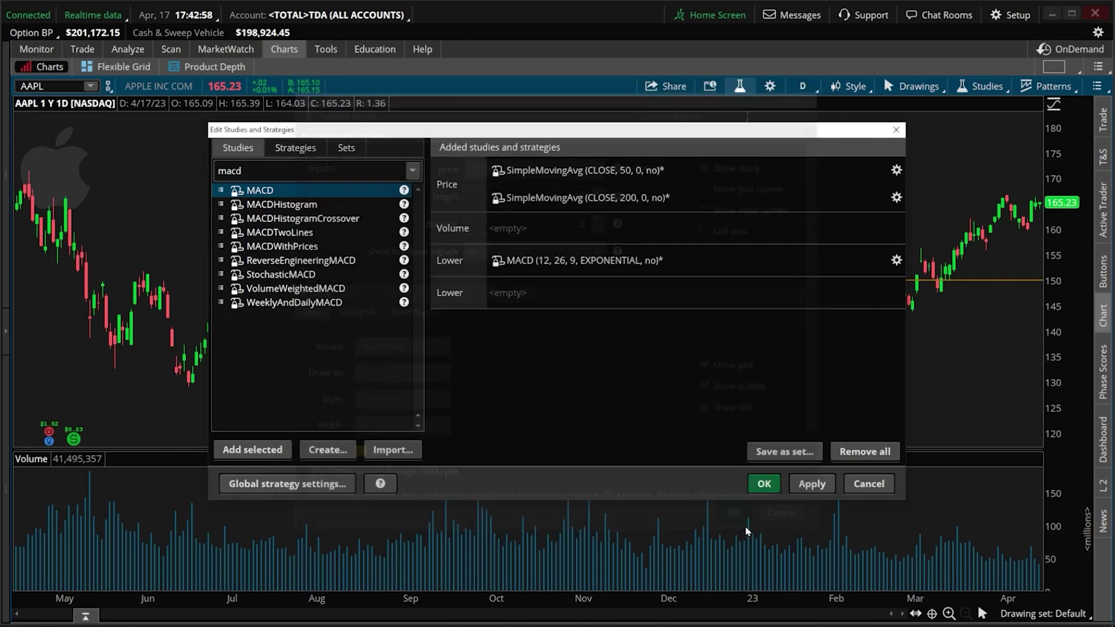
- Apply the studies and switch the charts page to a 1×2 side-by-side grid
left_click(763, 491)
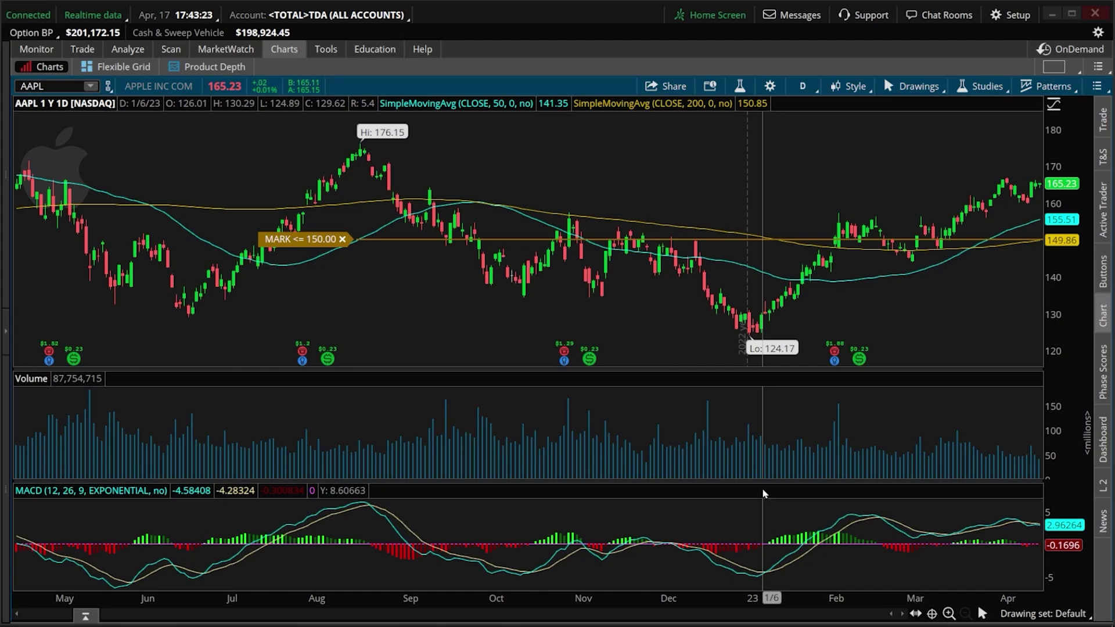
mouse_move(764, 494)
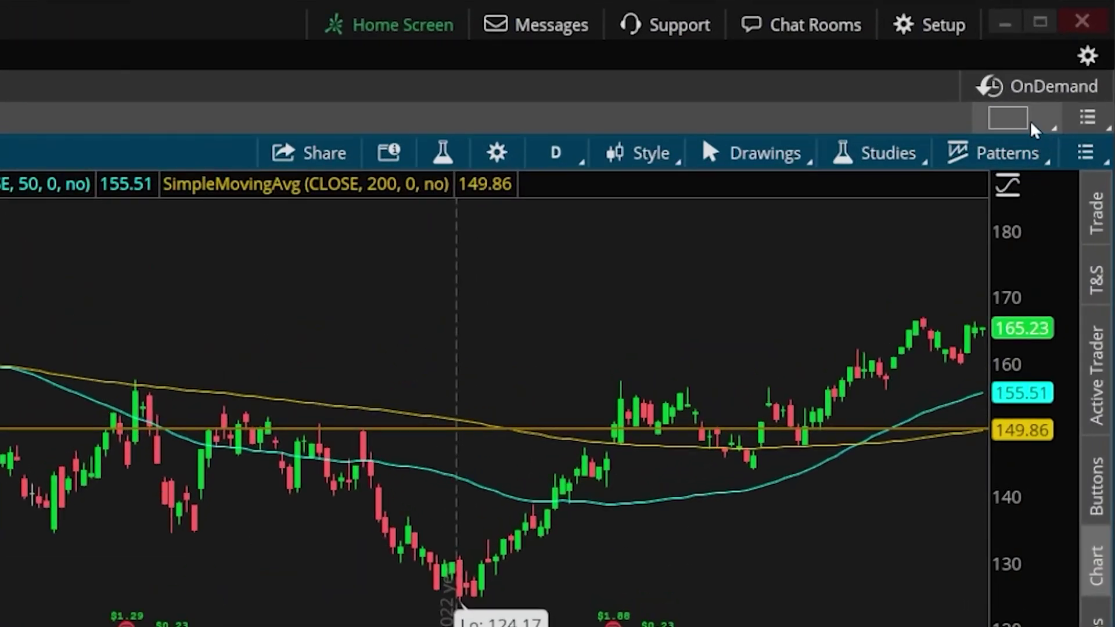
left_click(1032, 129)
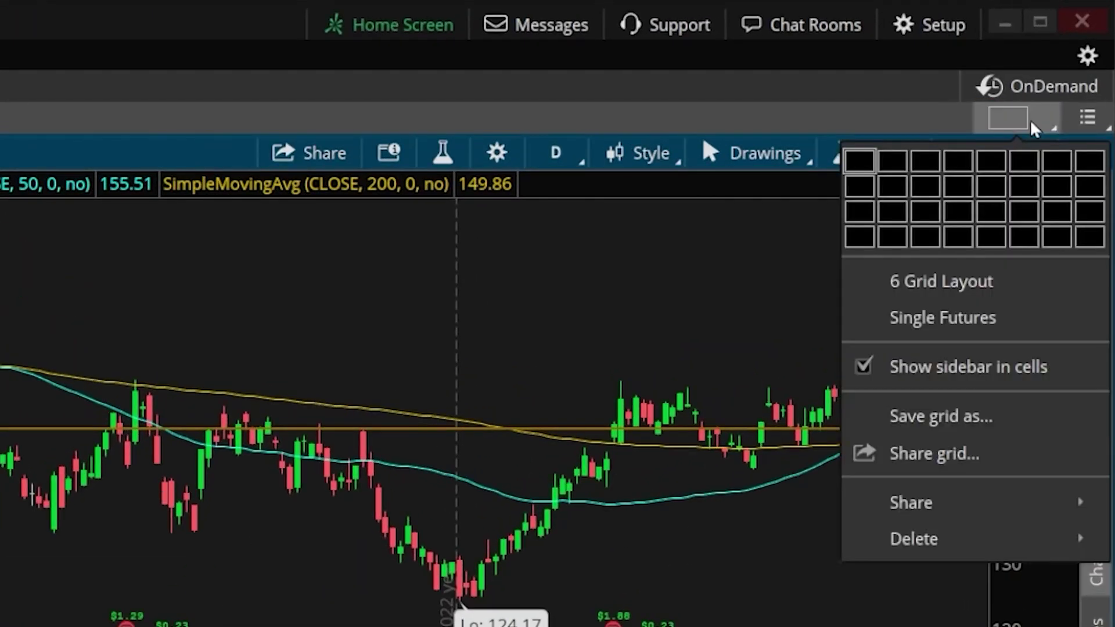
left_click(892, 163)
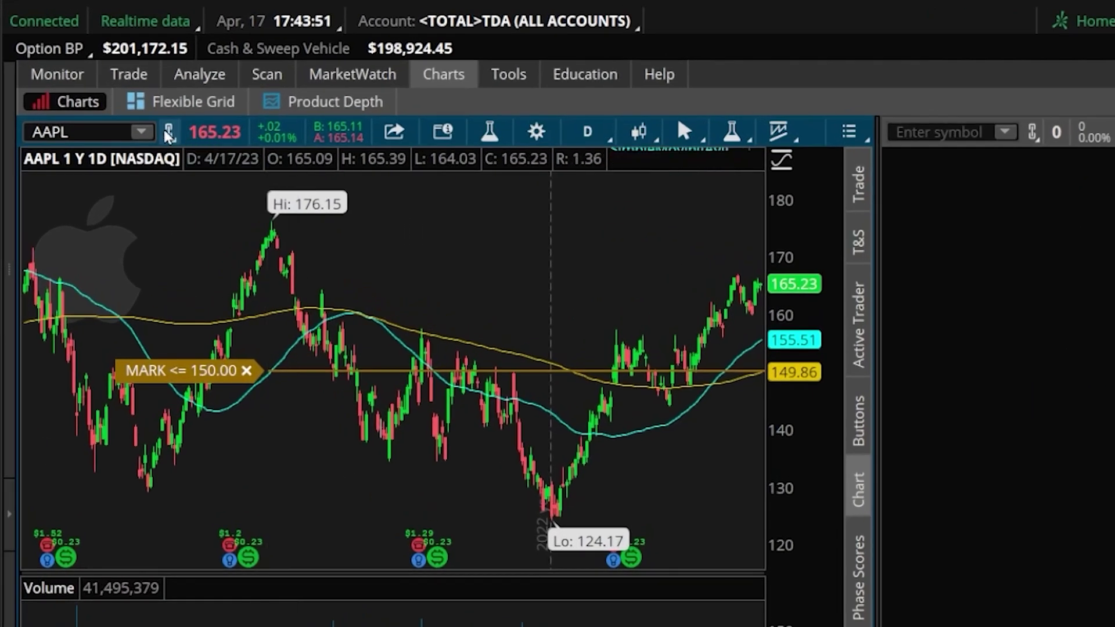
- Link both the AAPL chart and the new right chart to the Lilac (9) symbol group
left_click(108, 86)
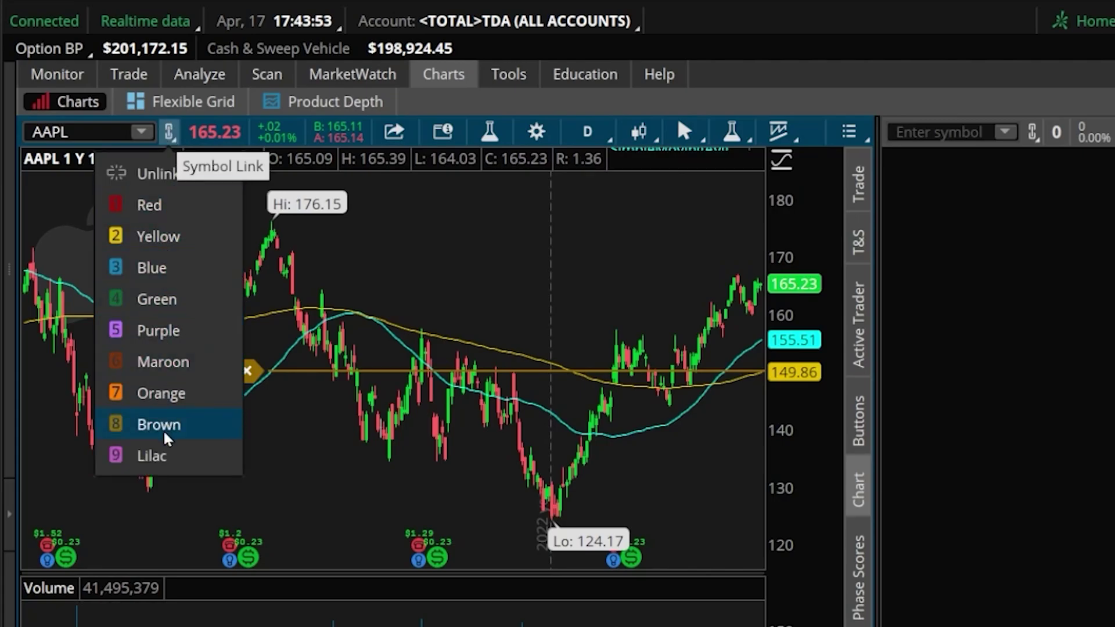
left_click(152, 456)
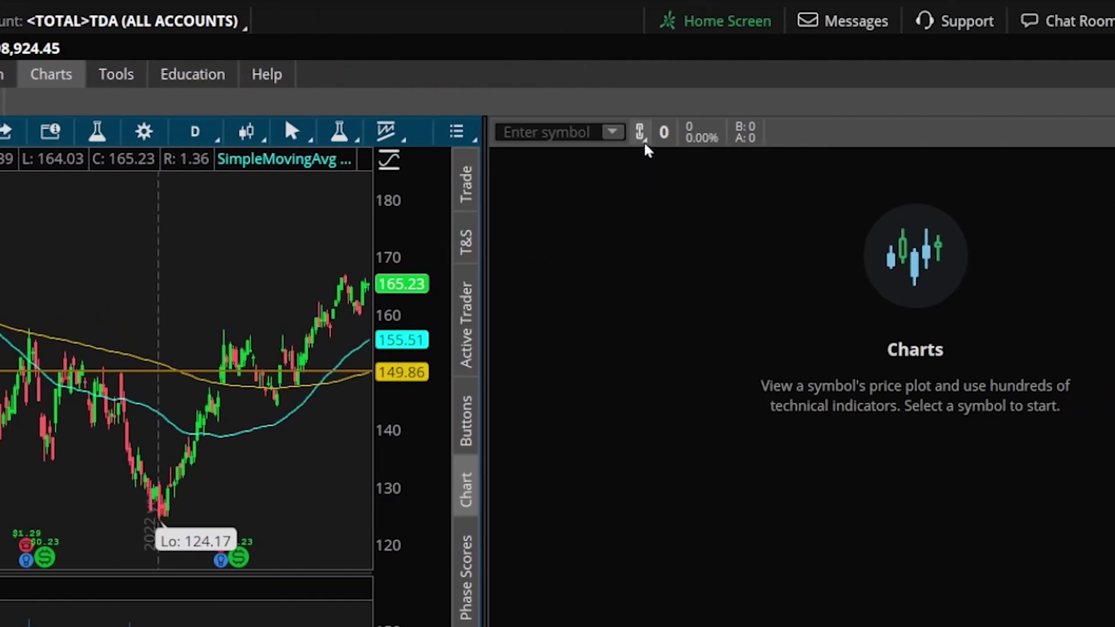
left_click(641, 137)
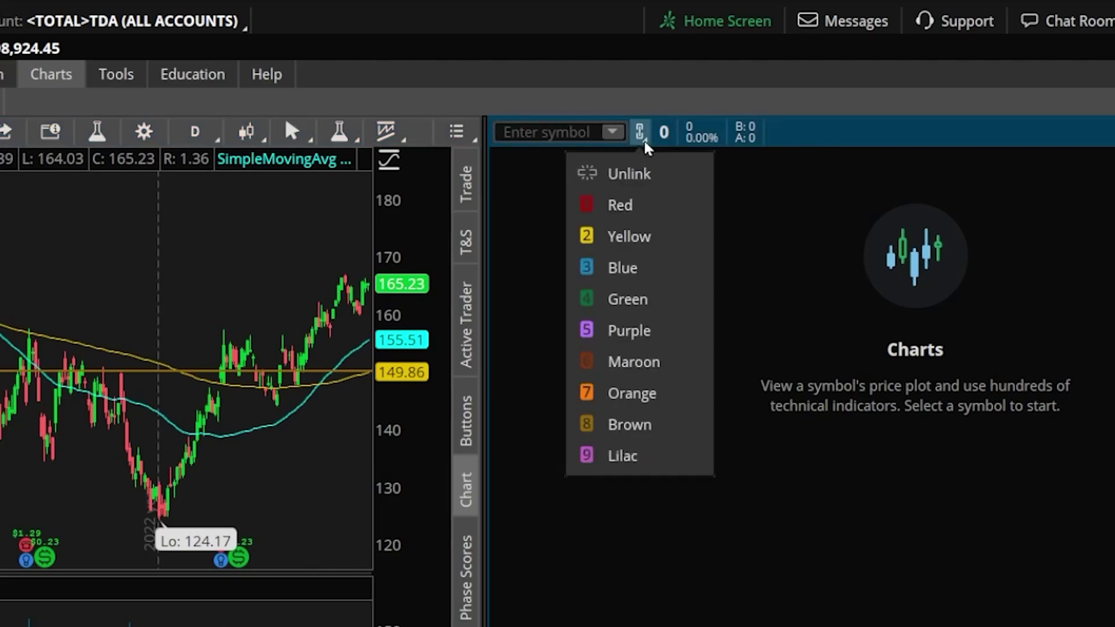
left_click(646, 463)
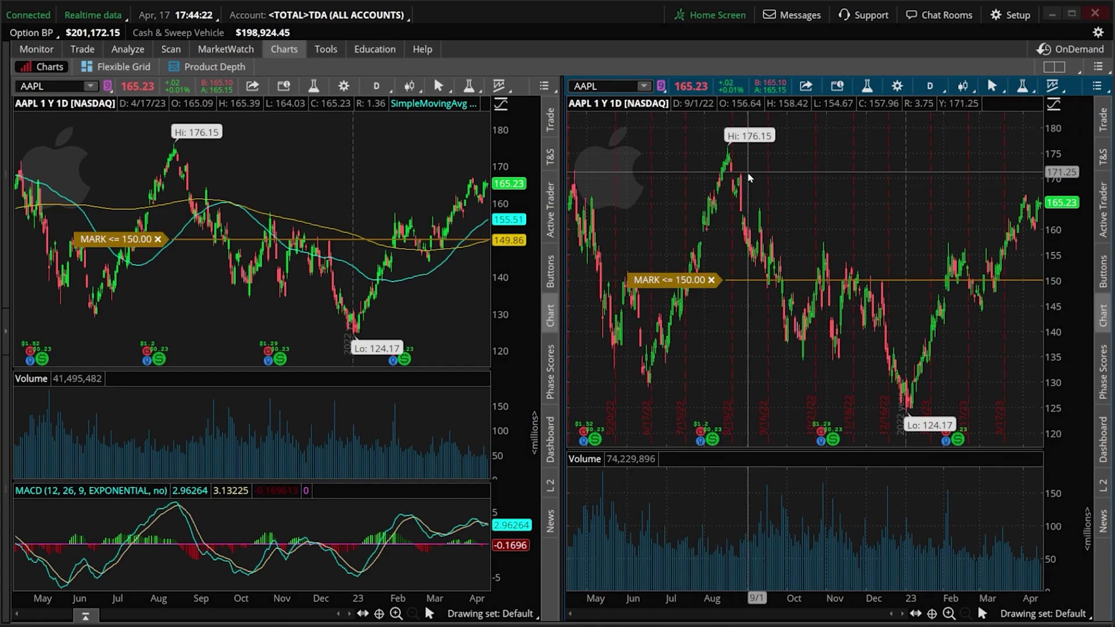
- Set the right chart to 1 D : 1m and show a widened Active Trader ladder beside it
left_click(925, 90)
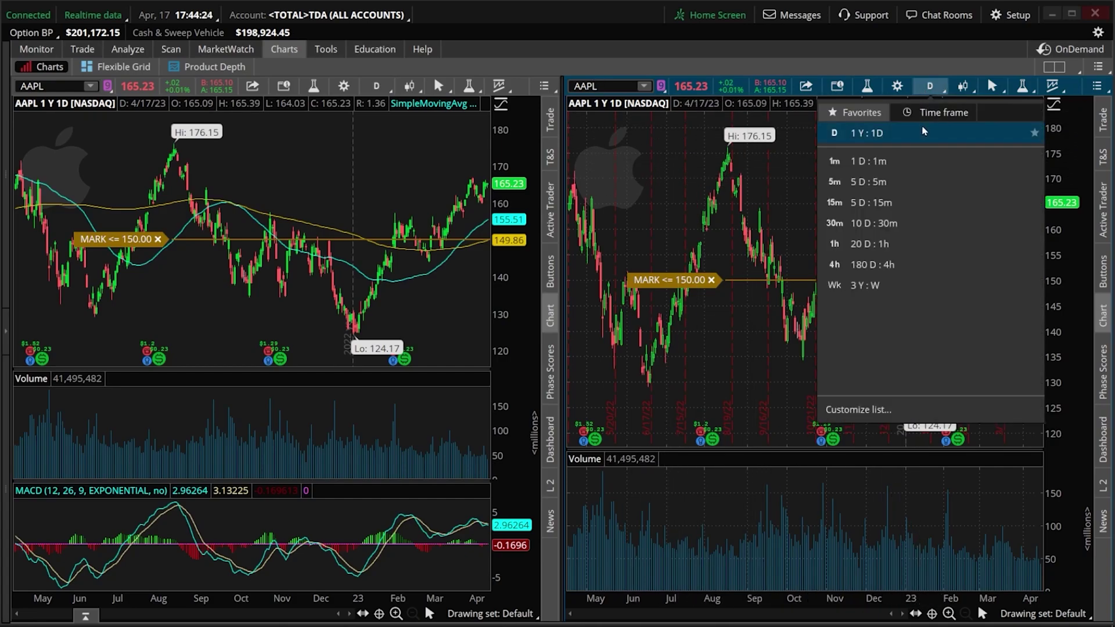
left_click(881, 162)
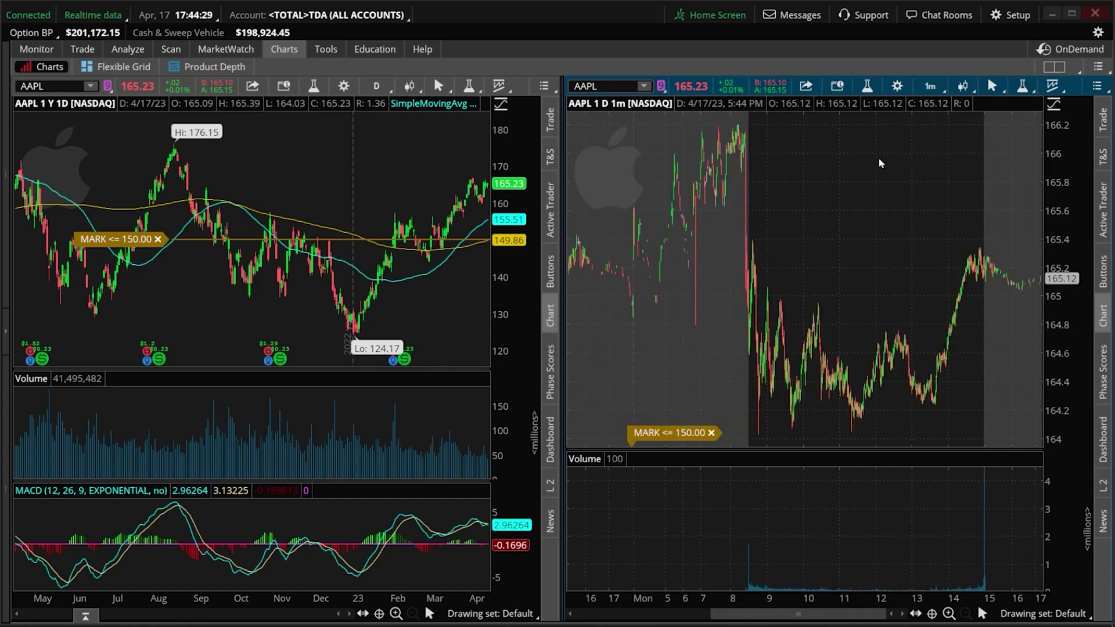
left_click(1103, 211)
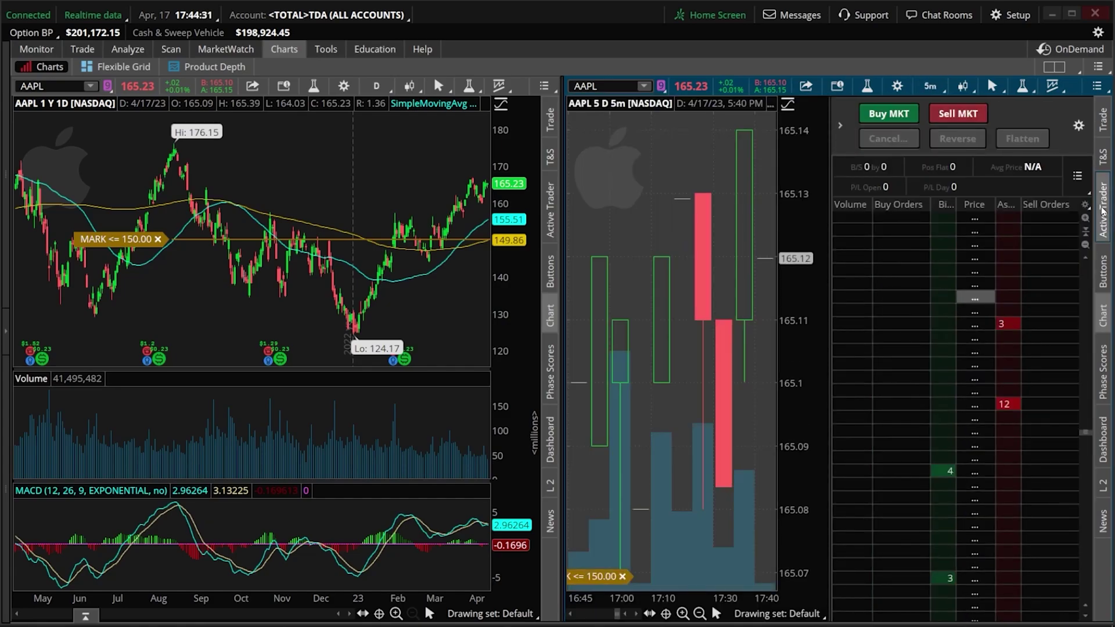
left_click_drag(995, 202, 1024, 200)
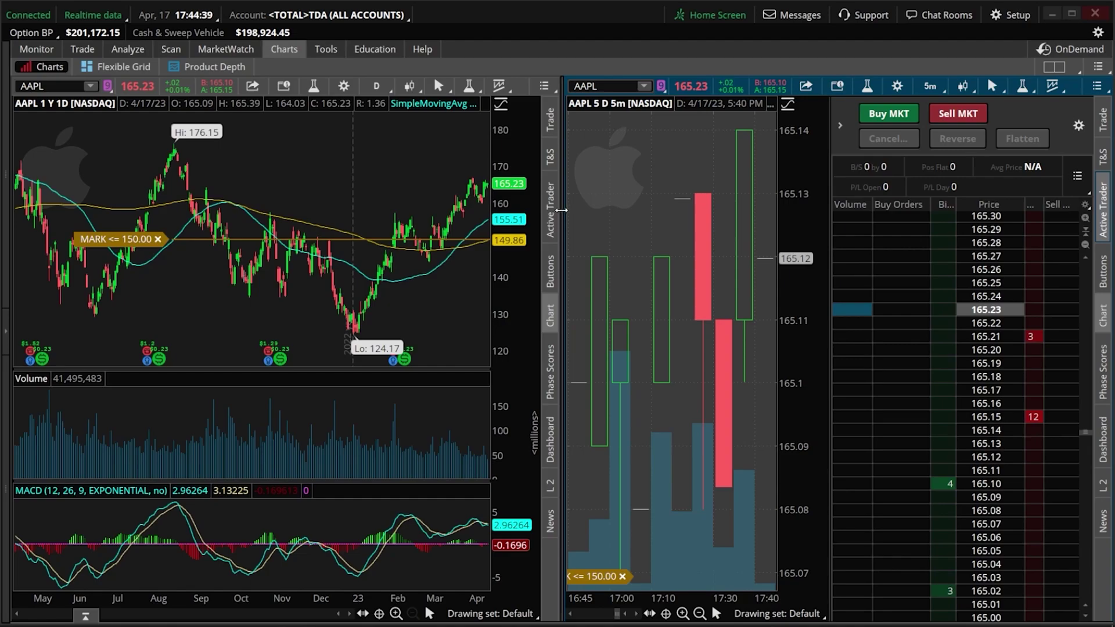
left_click_drag(561, 209, 433, 209)
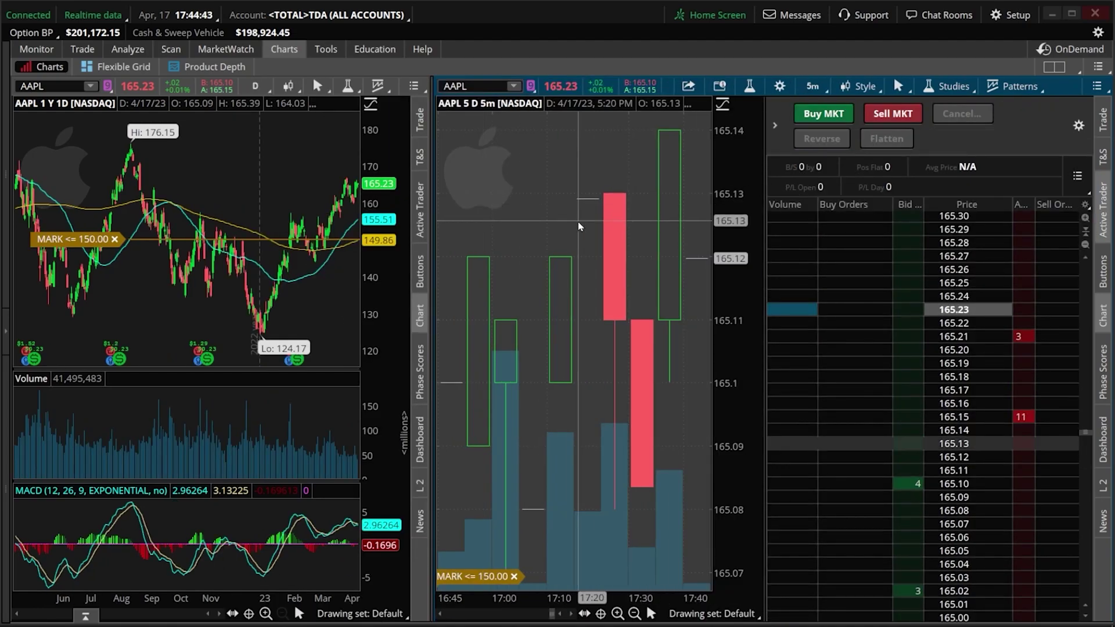
scroll(580, 227, "down", 5)
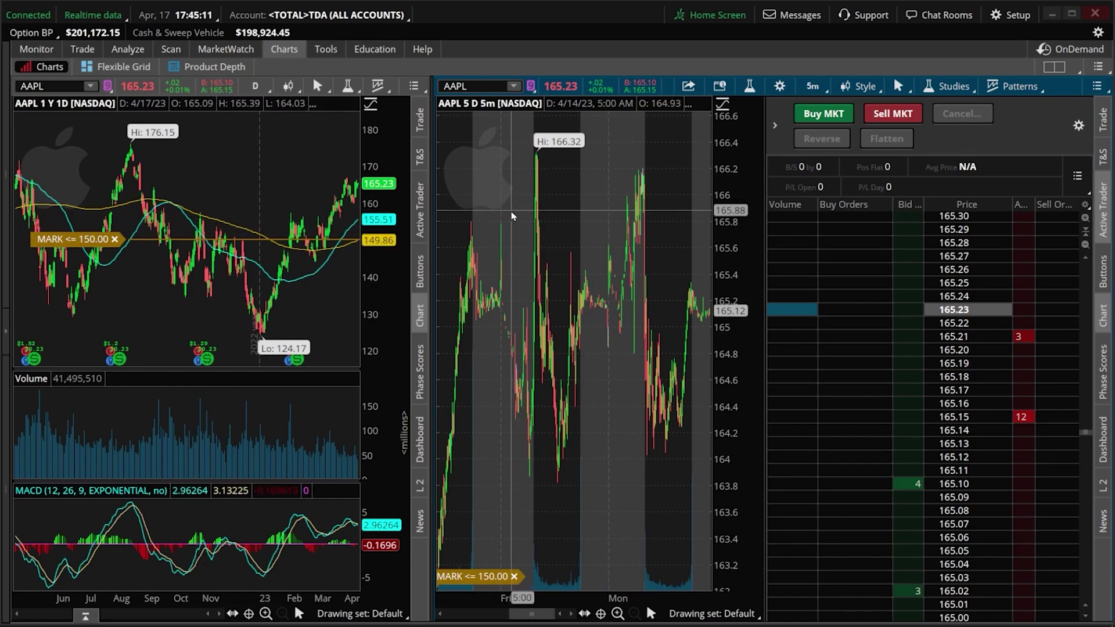
left_click(813, 85)
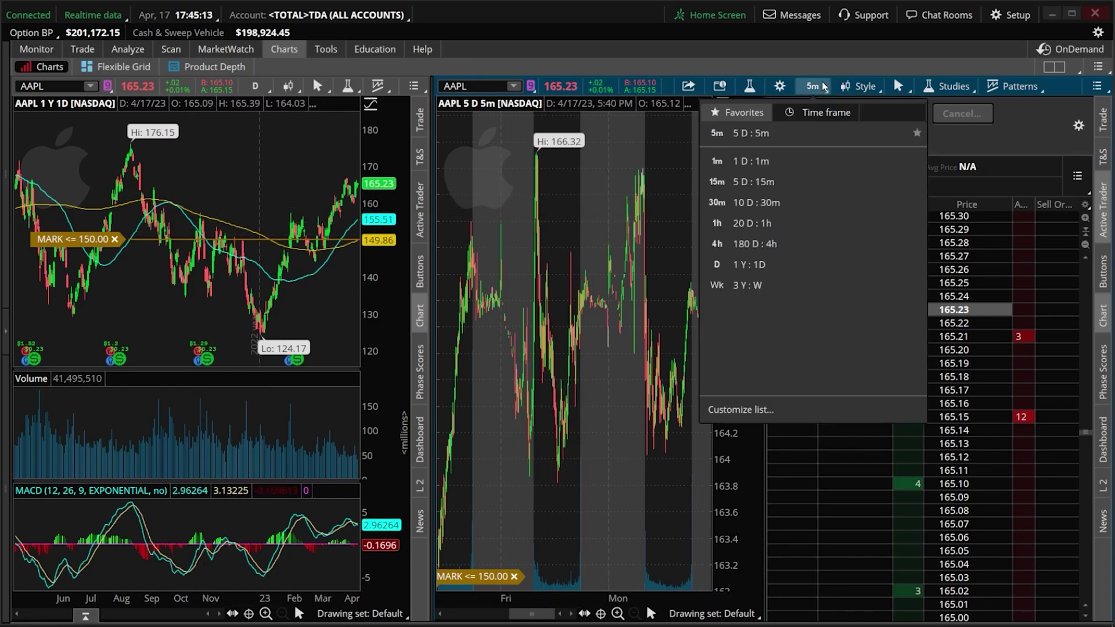
left_click(781, 168)
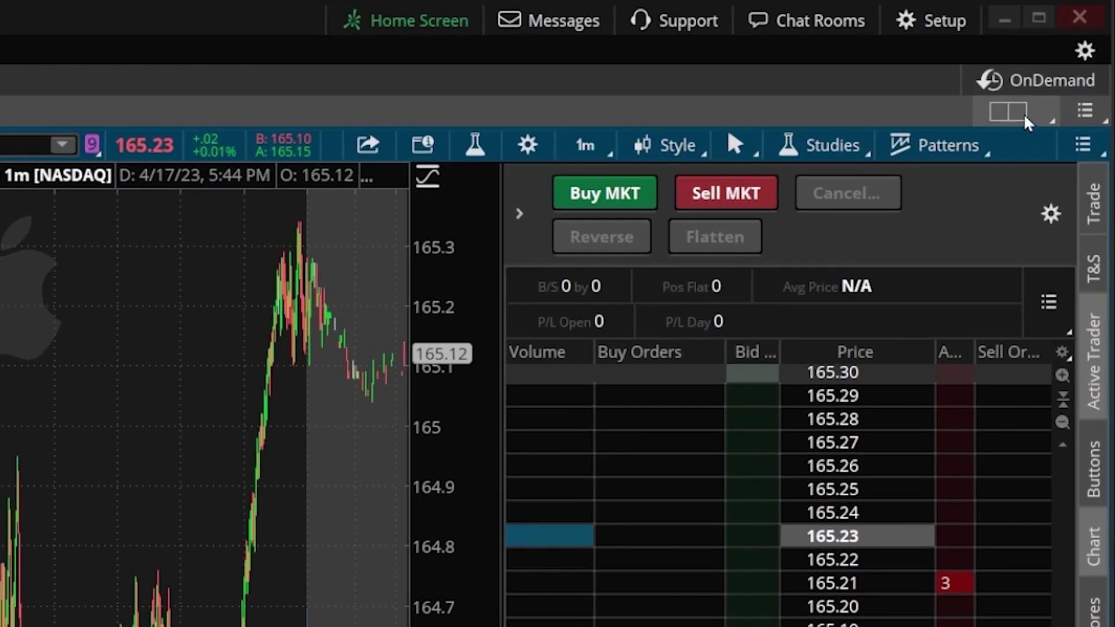
- Save the grid with Save grid as..., naming it '2 Charts'
left_click(1063, 73)
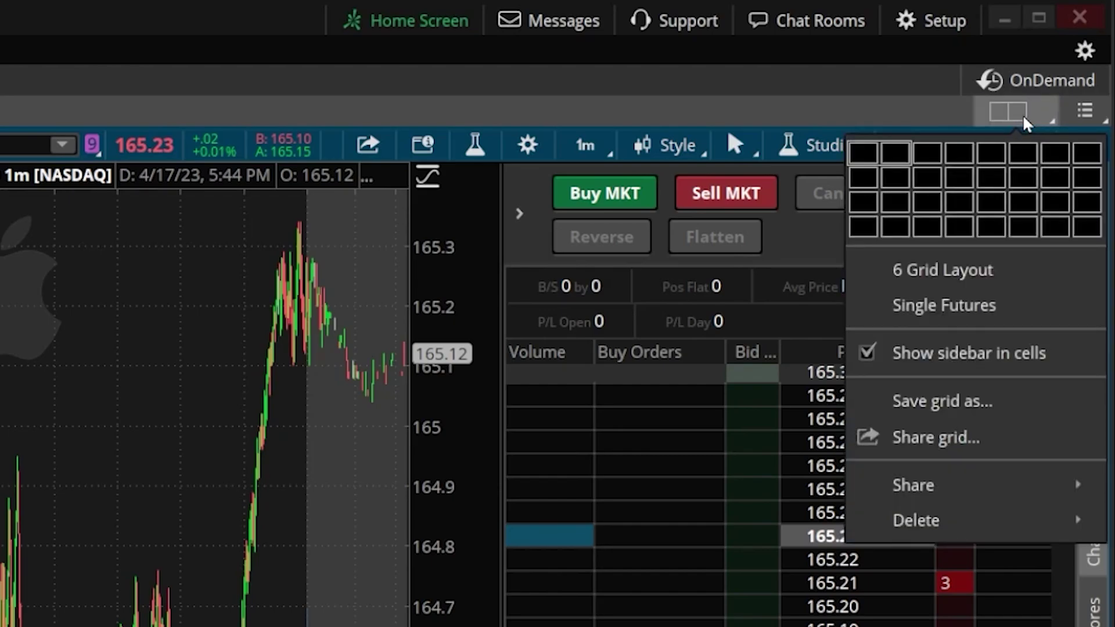
left_click(1010, 400)
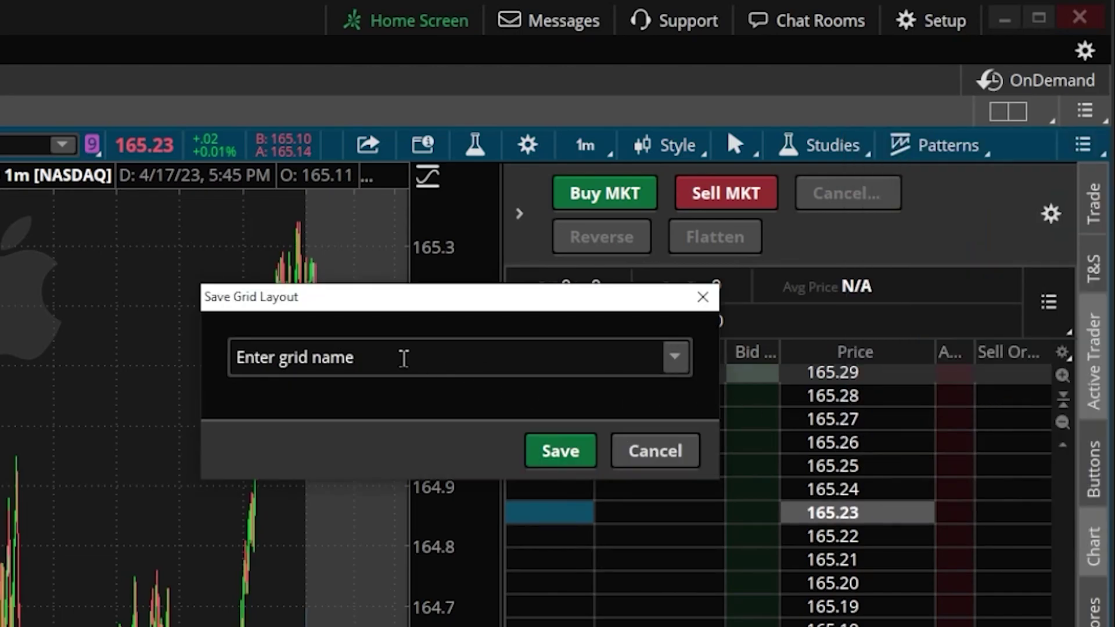
left_click_drag(403, 356, 212, 349)
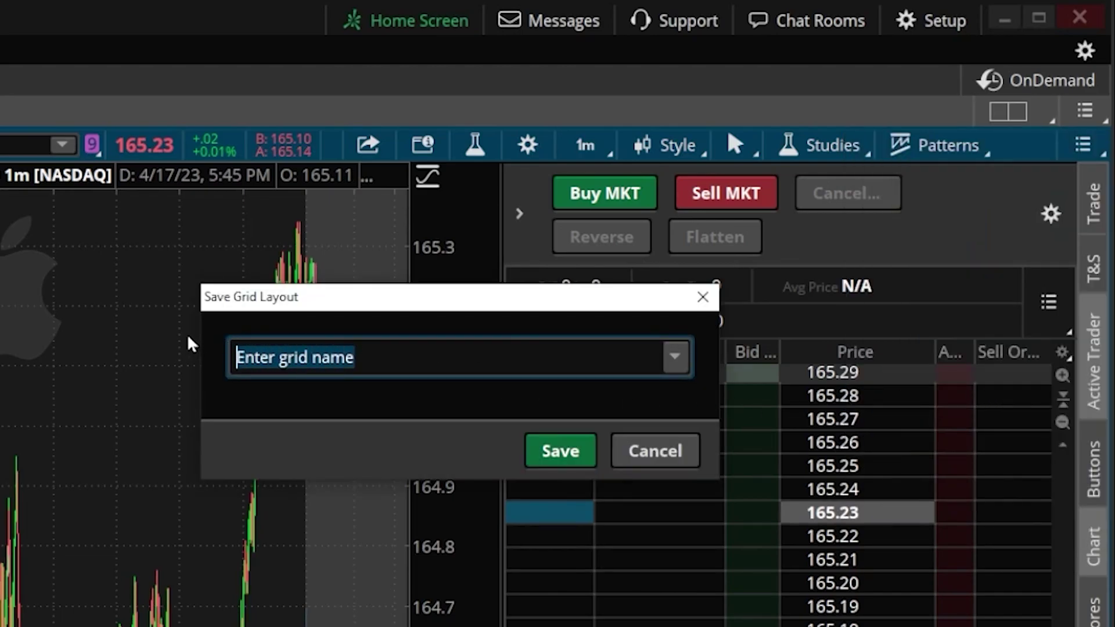
type("2 Charts")
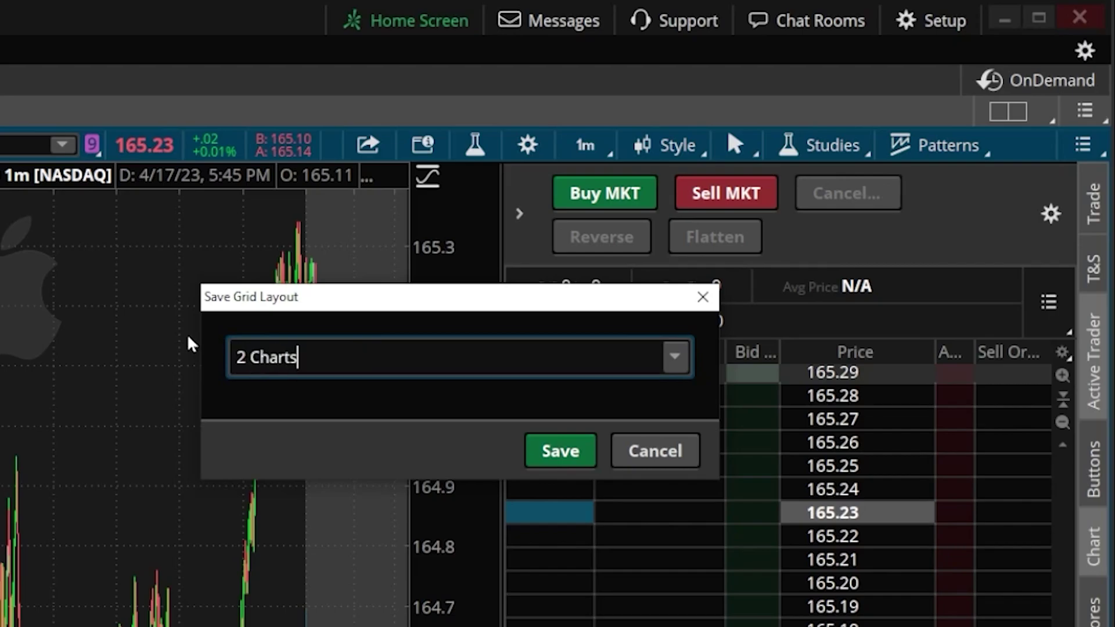
left_click(534, 452)
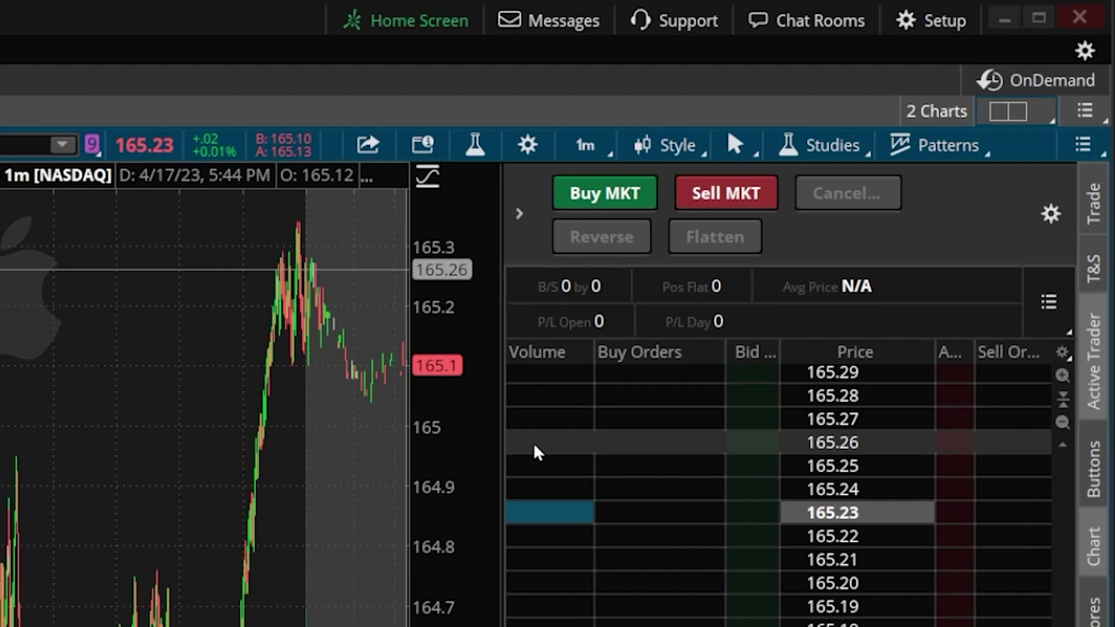
left_click(1012, 111)
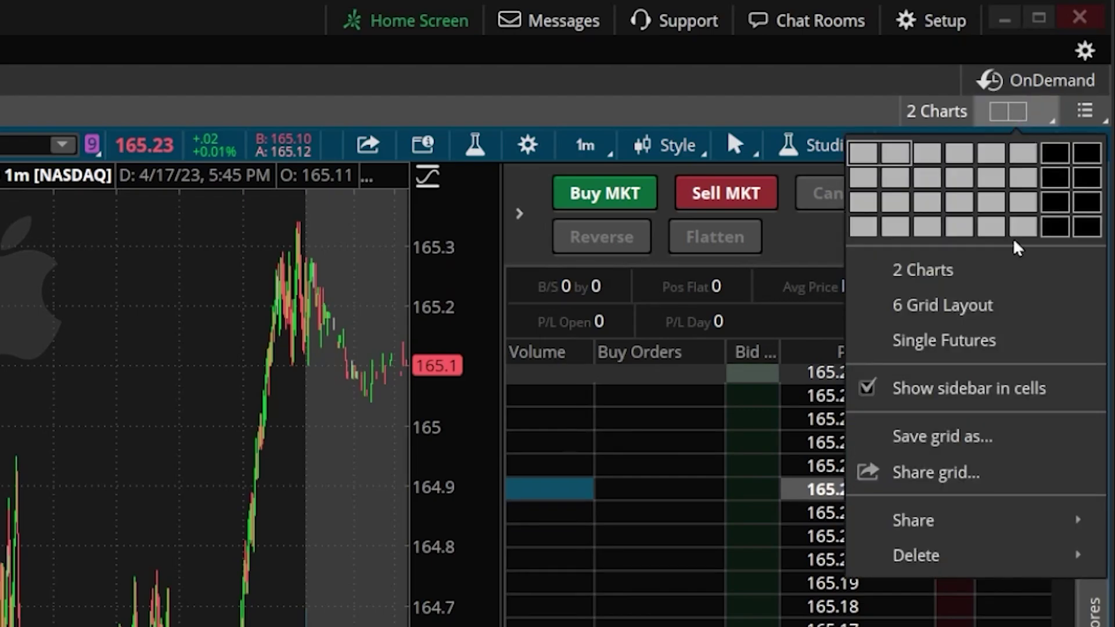
left_click(1022, 306)
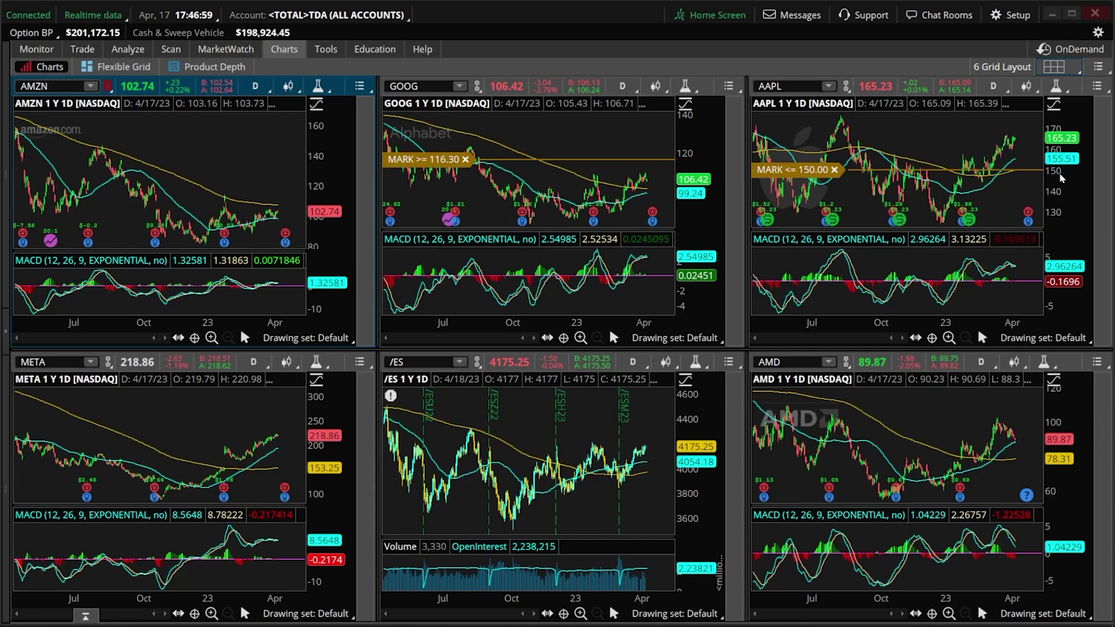
left_click(1058, 69)
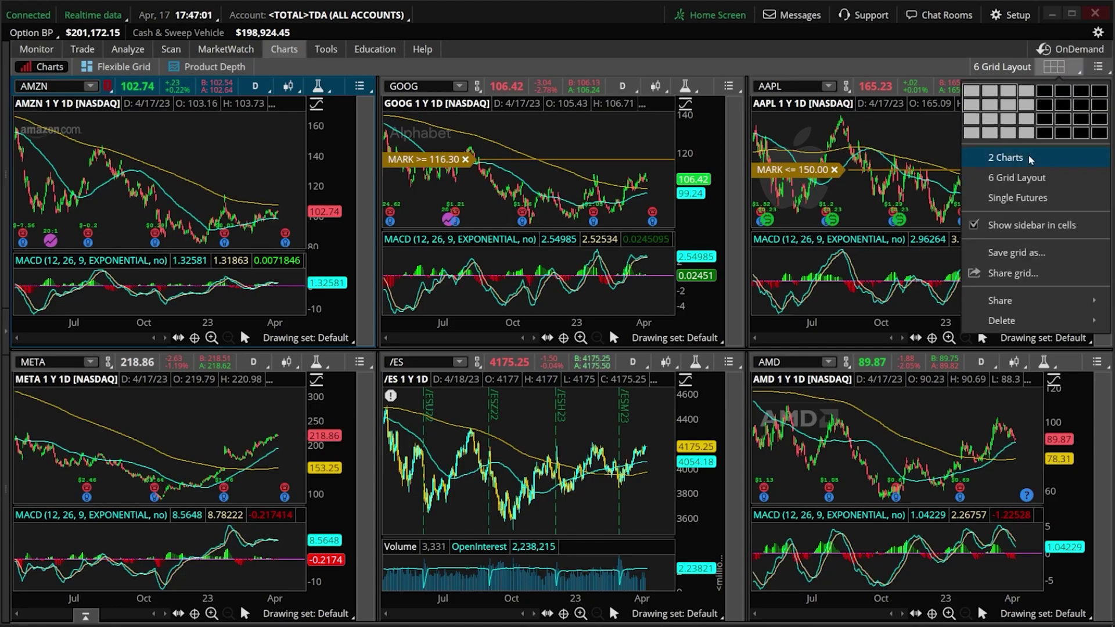
left_click(1025, 198)
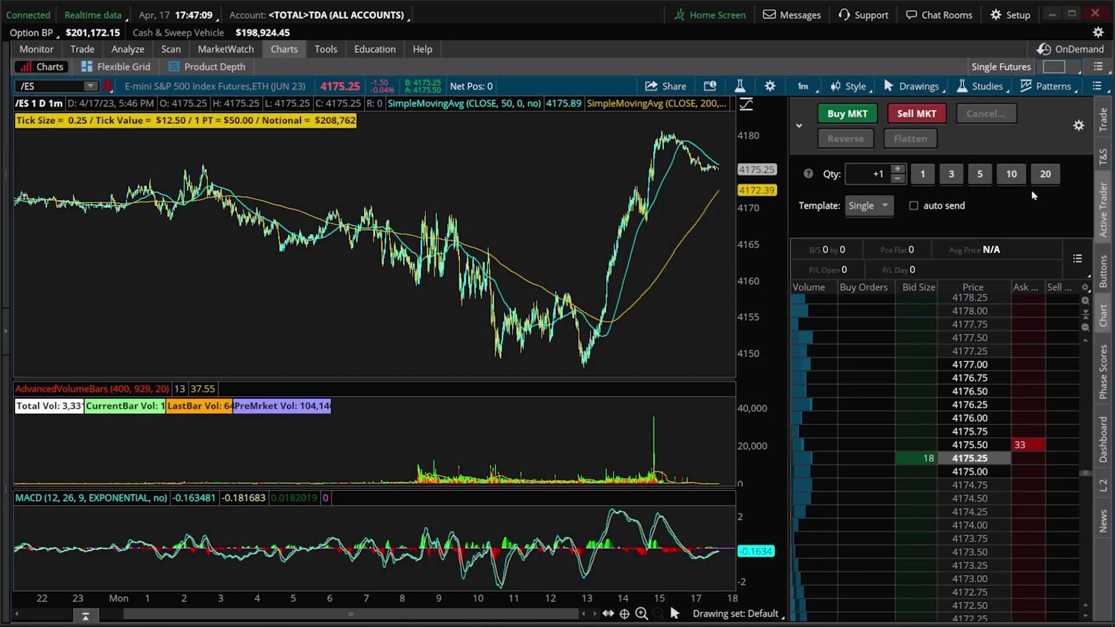
left_click(1058, 72)
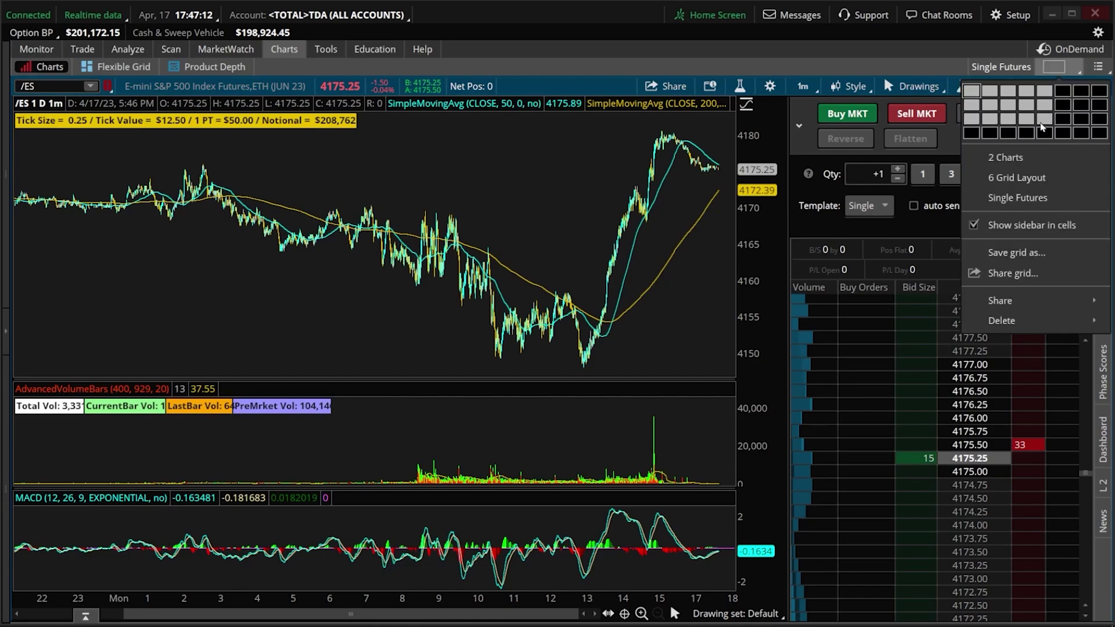
left_click(1038, 158)
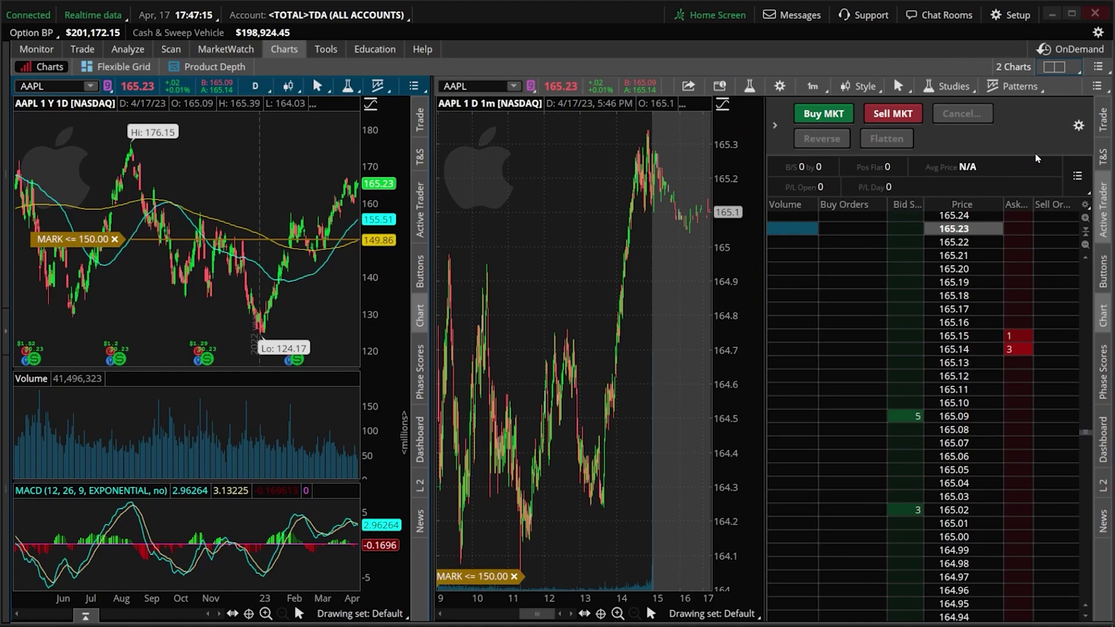